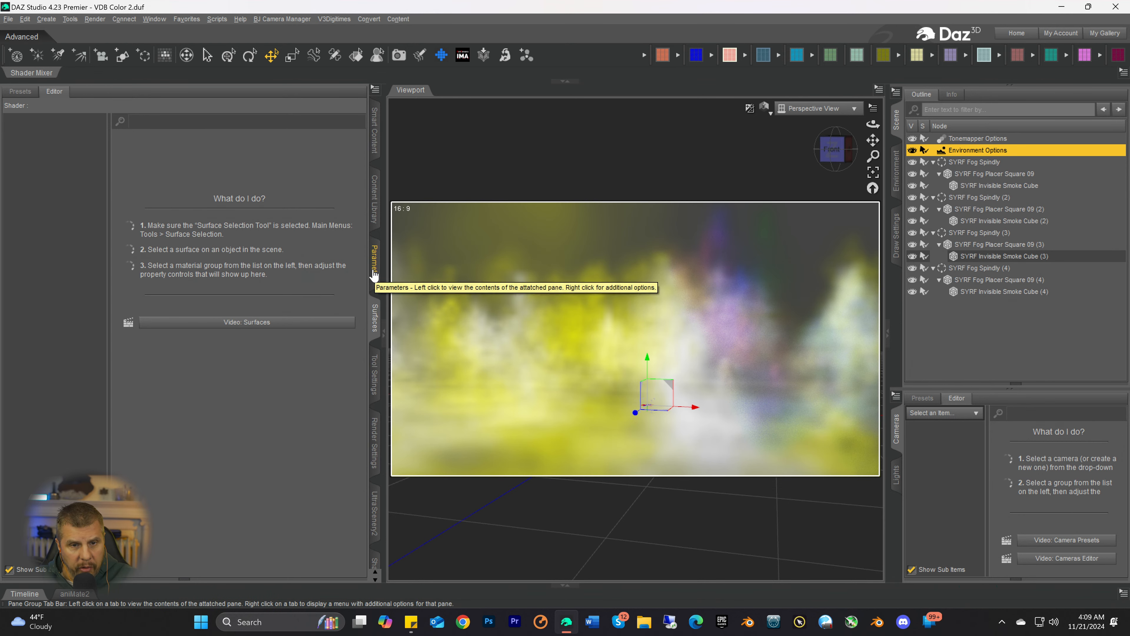
- Change the Environment Options' Environment Mode from the dome setting to Sun-Sky Only
click(374, 271)
click(188, 141)
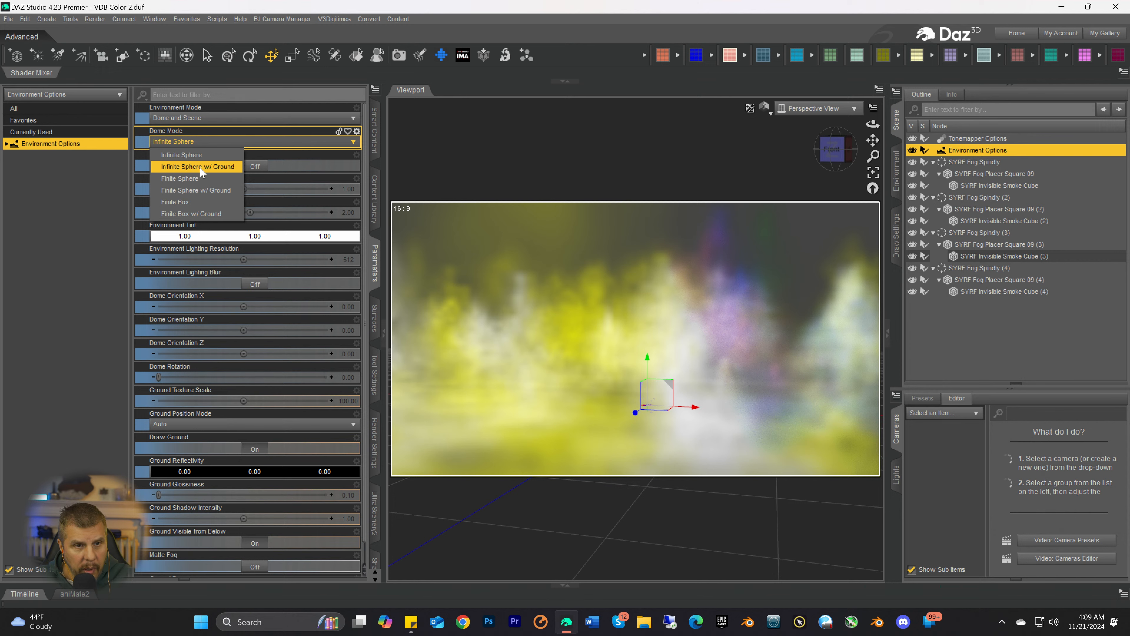
click(235, 118)
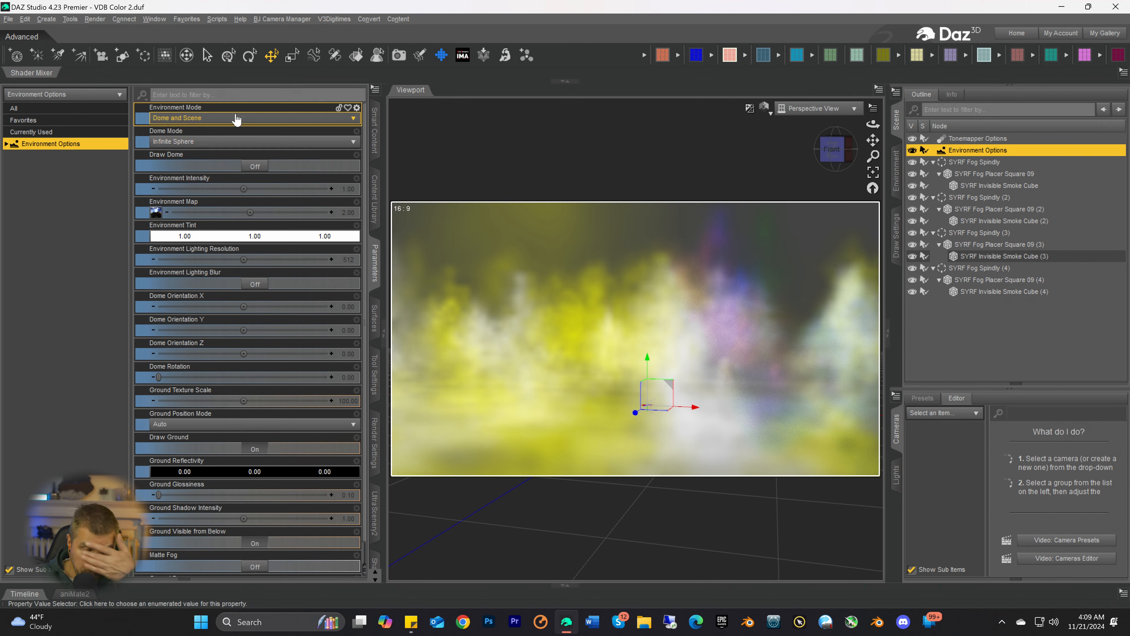
click(233, 118)
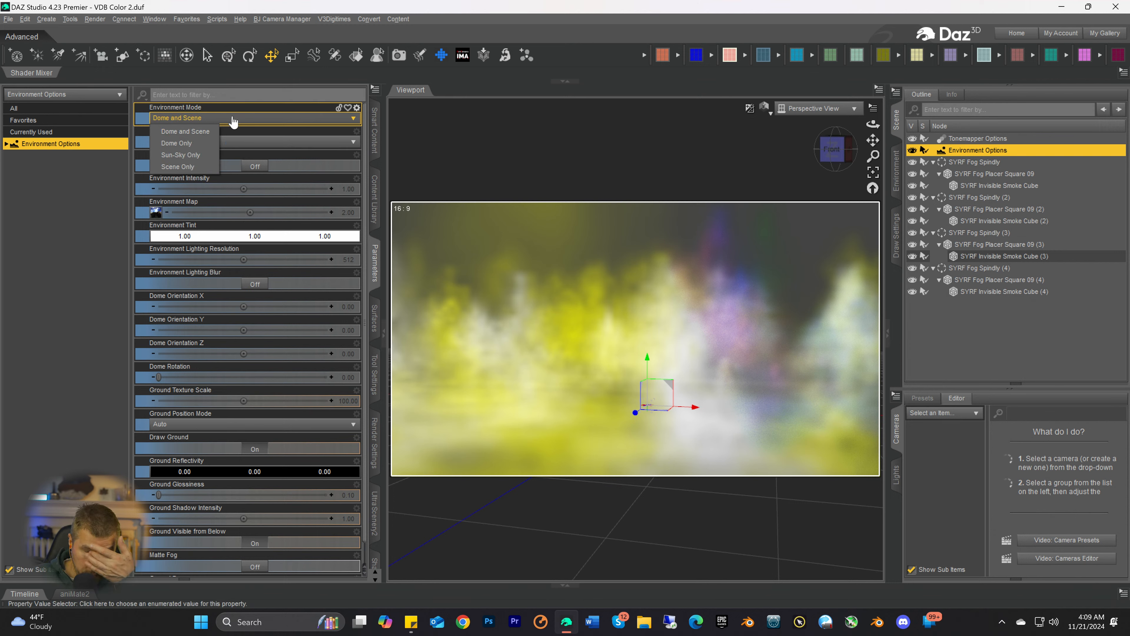
click(178, 155)
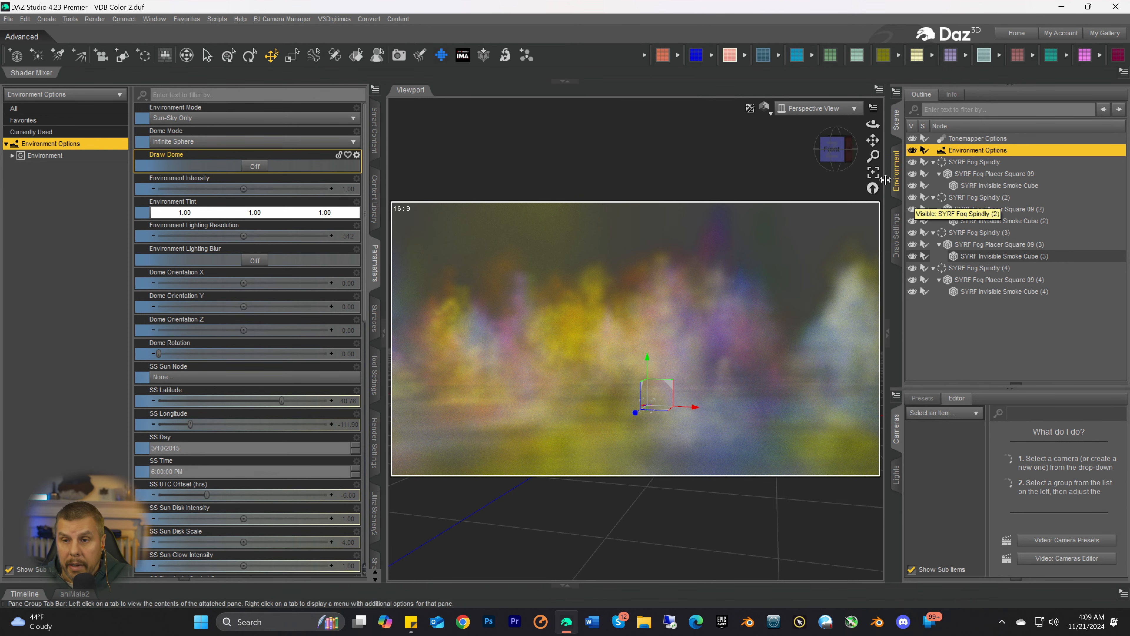
- Set the environment Type to Backdrop with a black (0, 0, 0) background colour
click(896, 174)
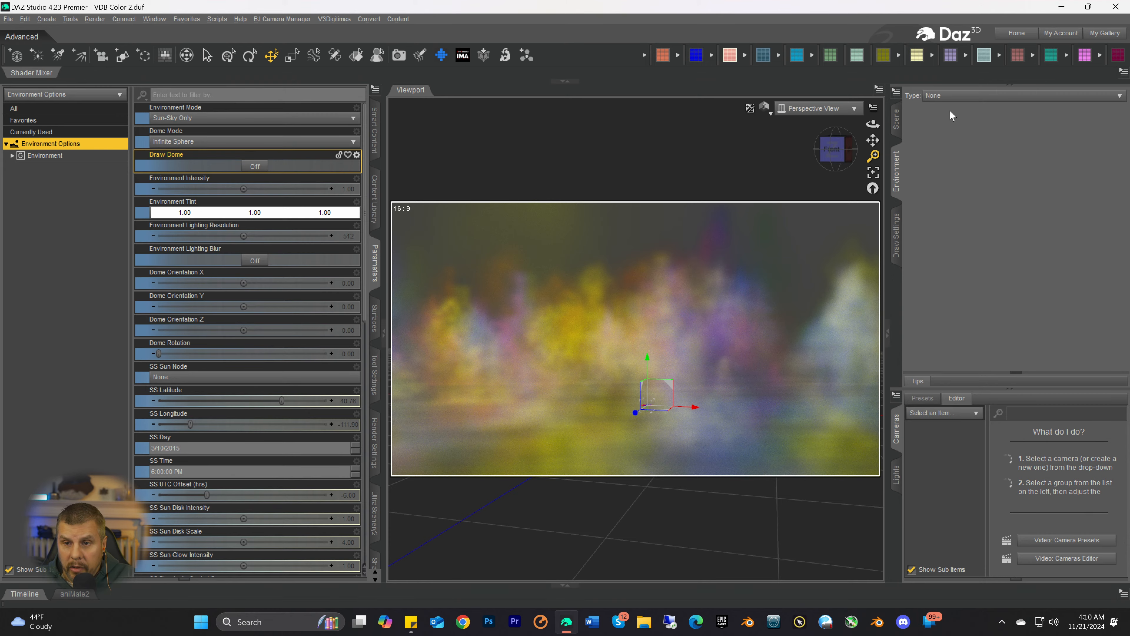
click(952, 96)
click(939, 129)
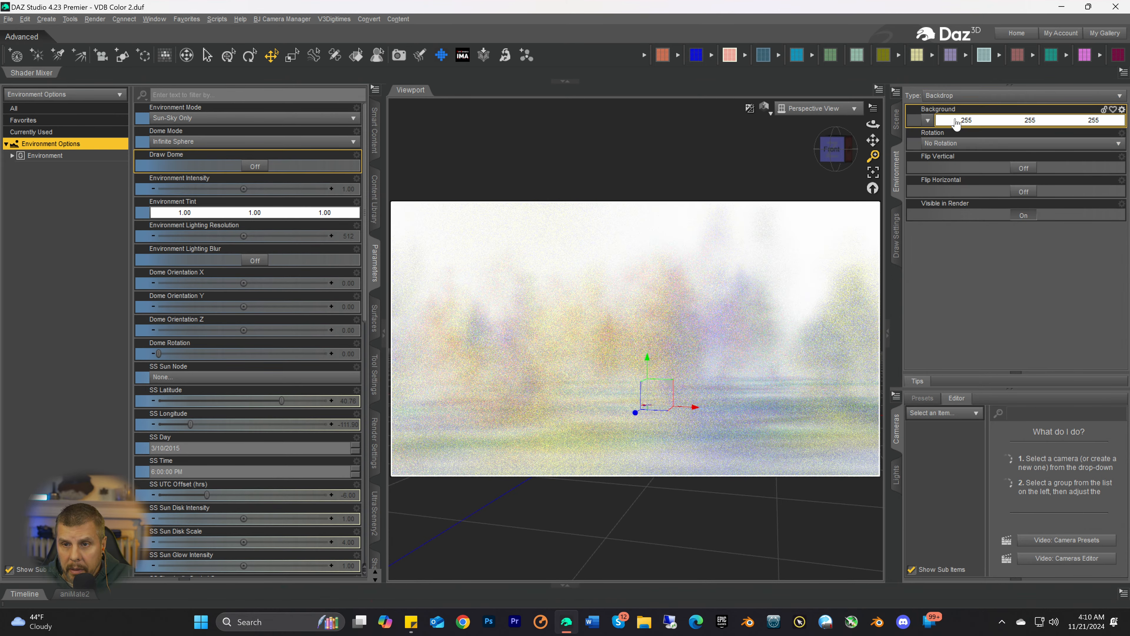
click(940, 127)
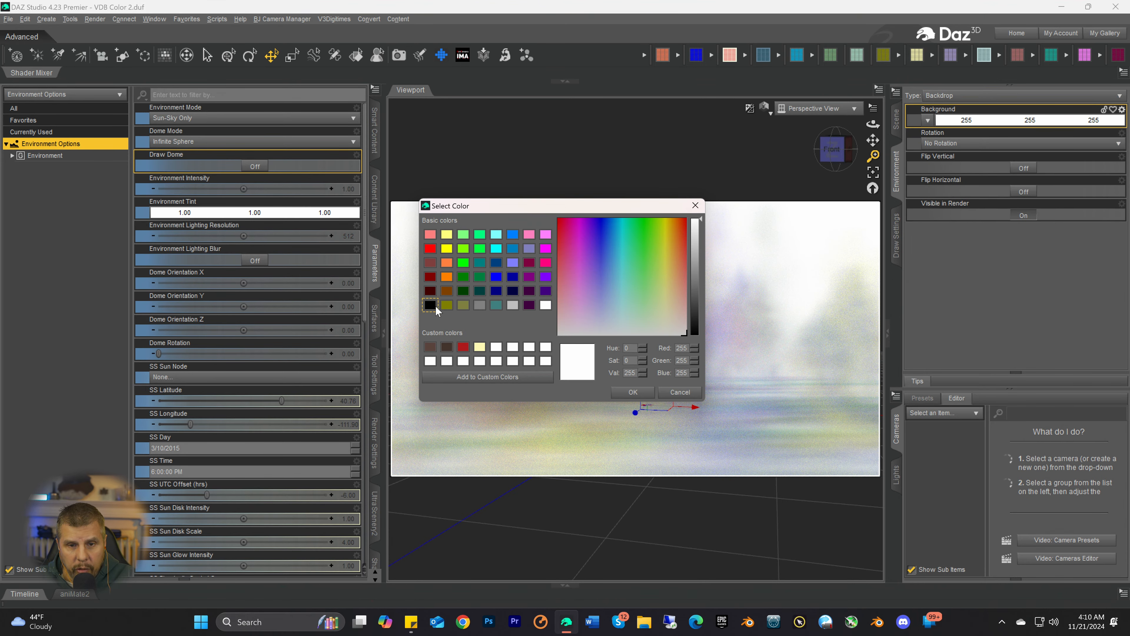
click(430, 304)
click(632, 392)
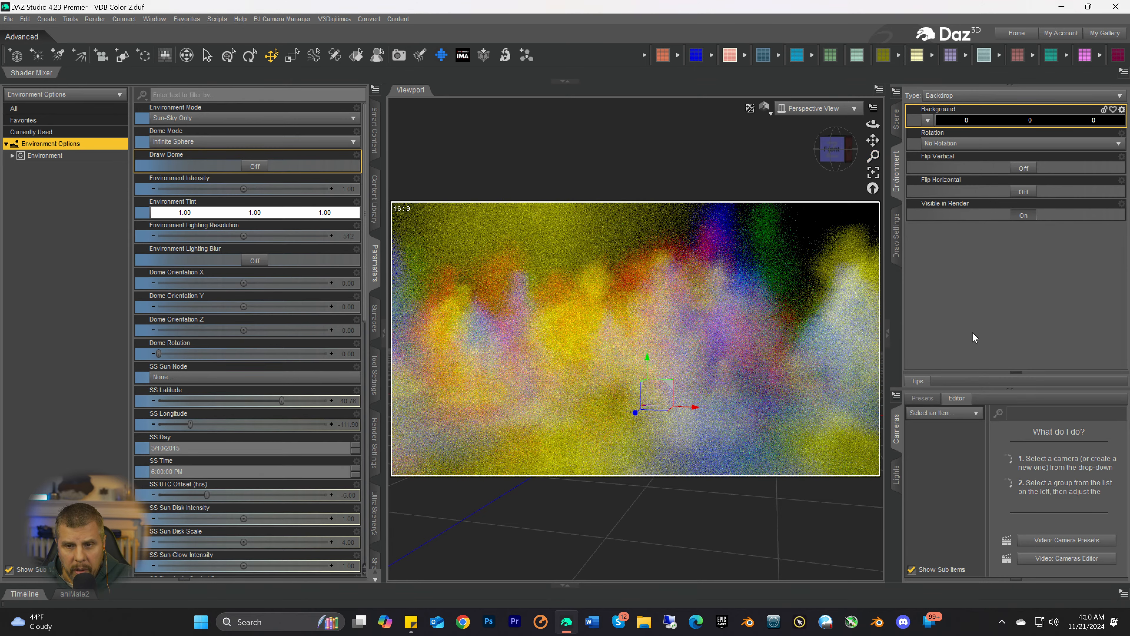
scroll(788, 316, down, 4)
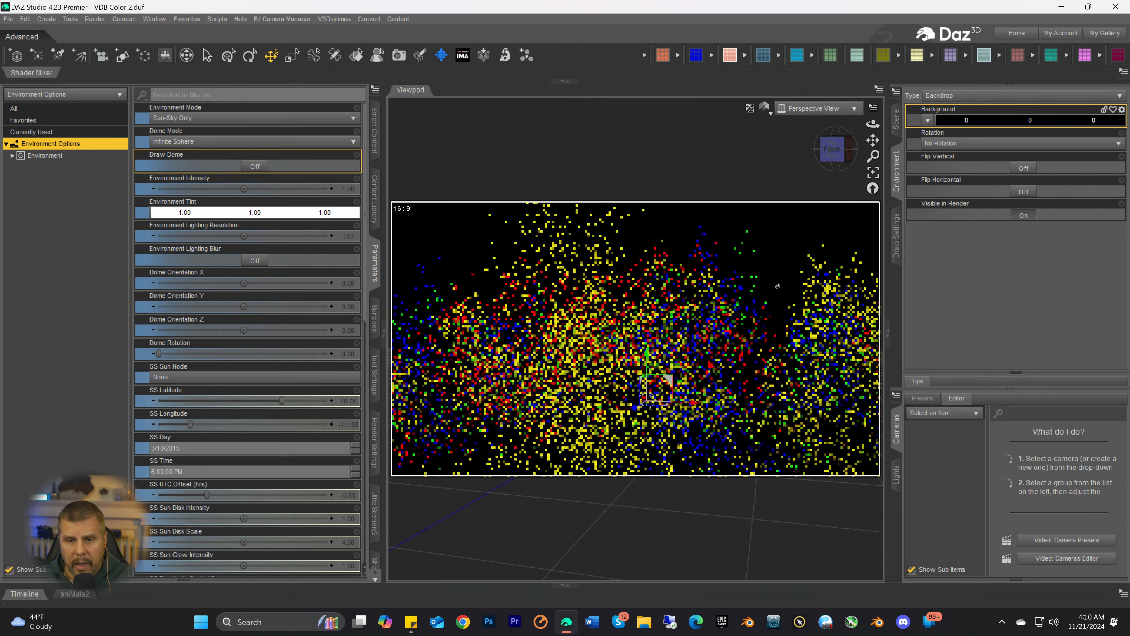
scroll(788, 252, down, 2)
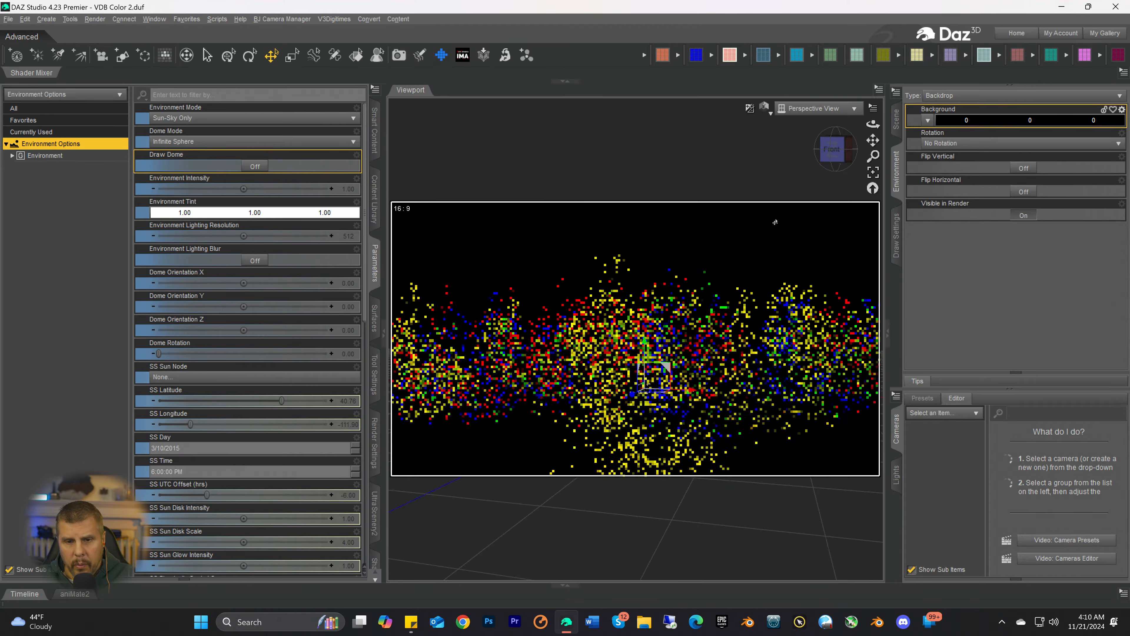
scroll(820, 254, up, 4)
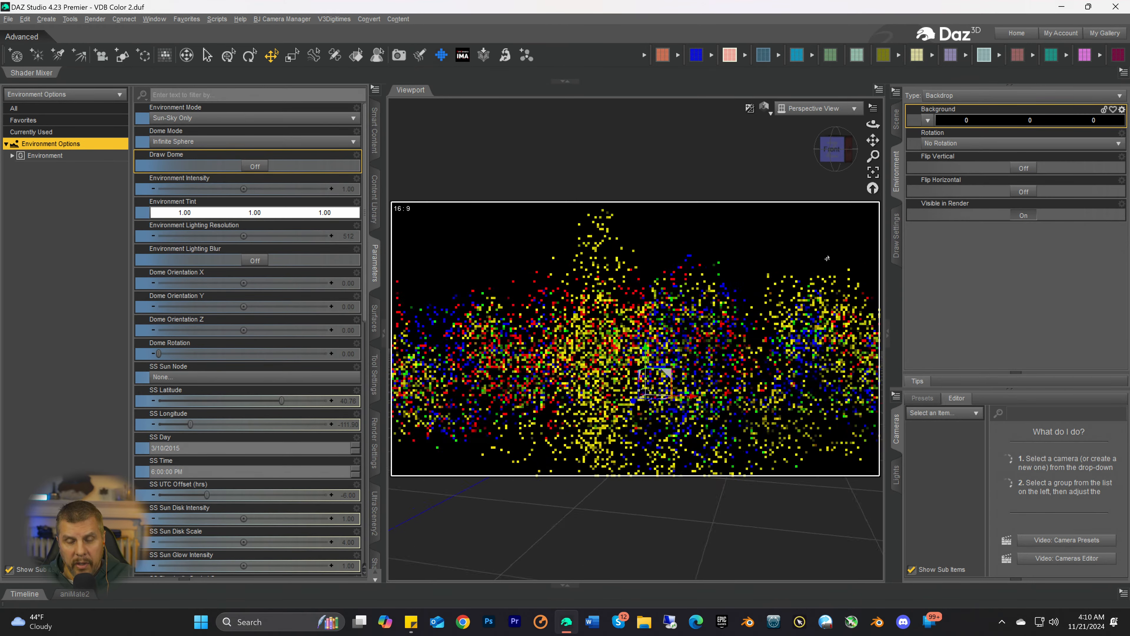
scroll(824, 257, up, 3)
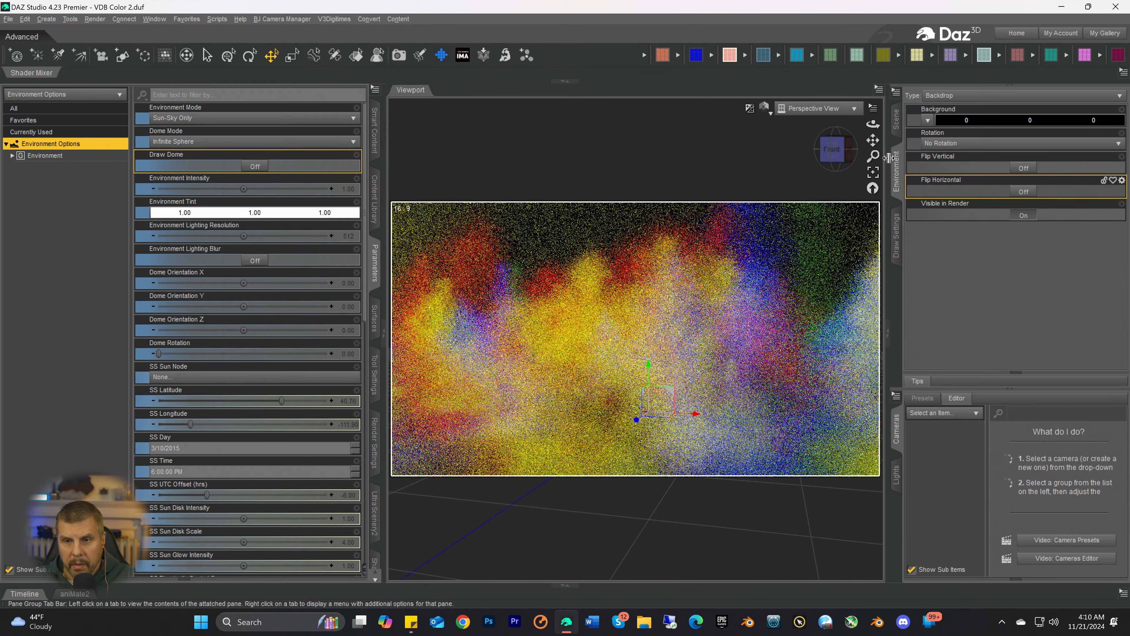
click(879, 145)
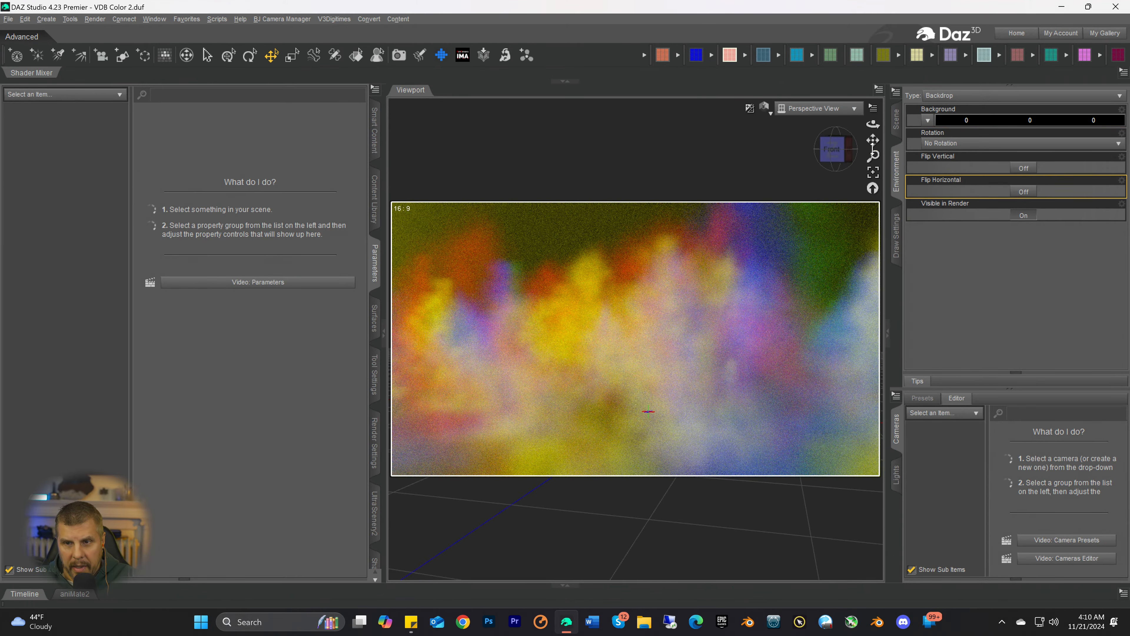
- Reframe the view of the fog columns and load the base Genesis 9 figure
drag(872, 142, 873, 207)
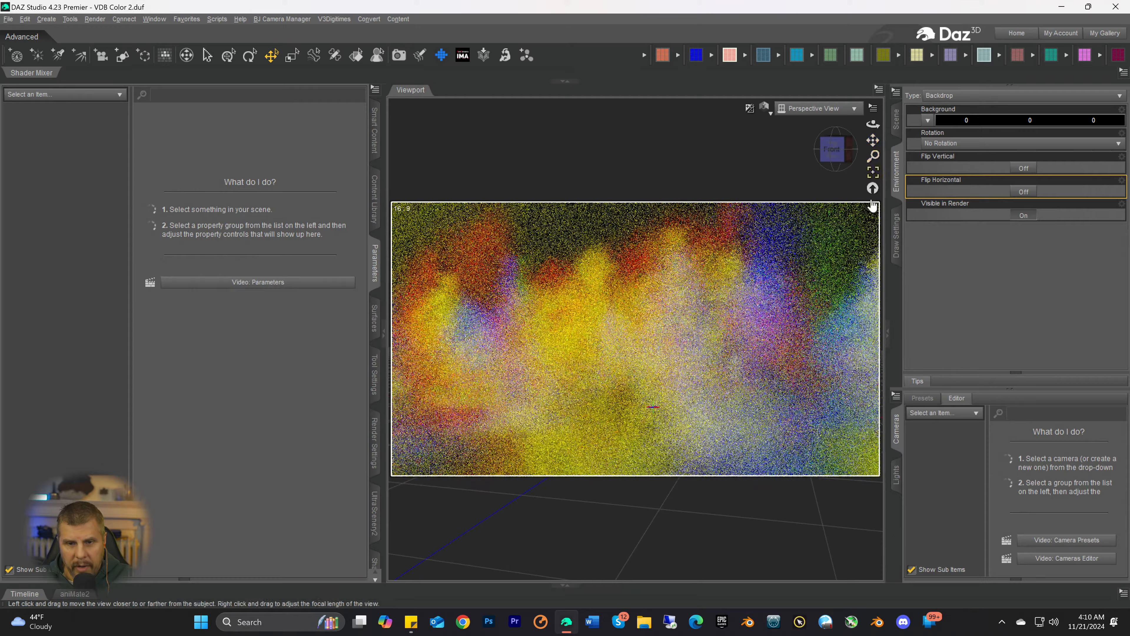
drag(872, 140, 865, 135)
scroll(794, 327, down, 4)
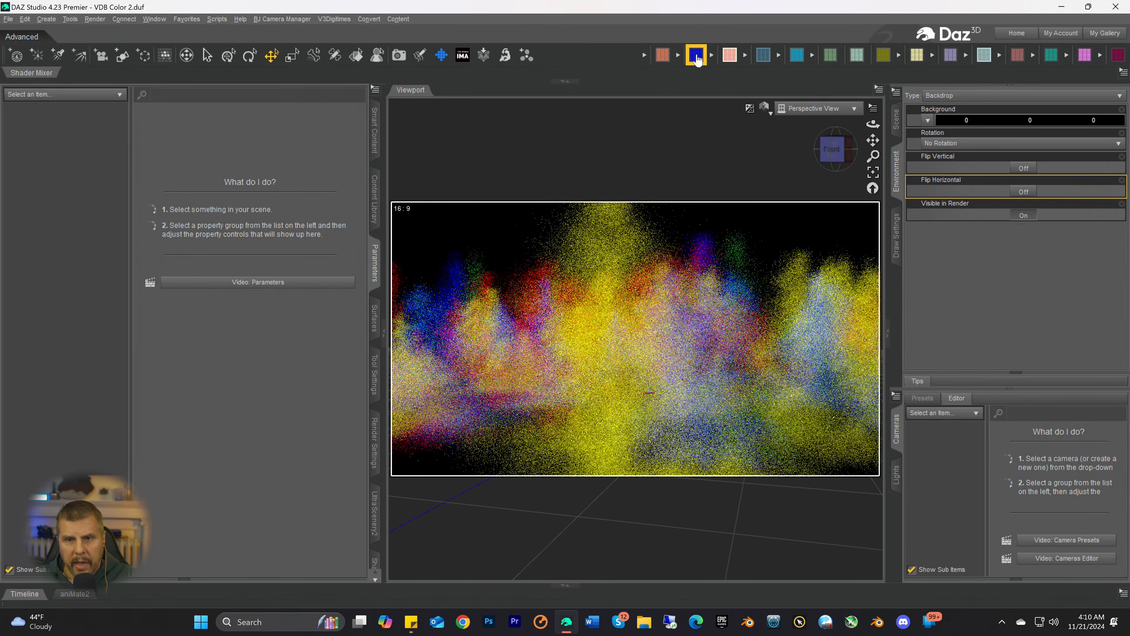
click(696, 56)
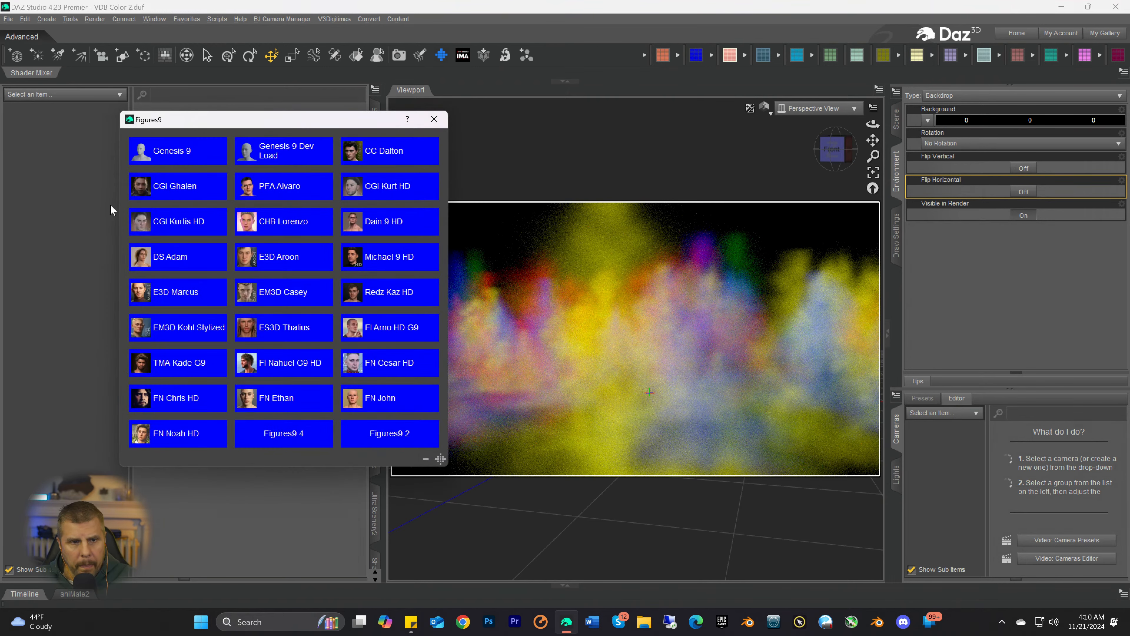
click(167, 162)
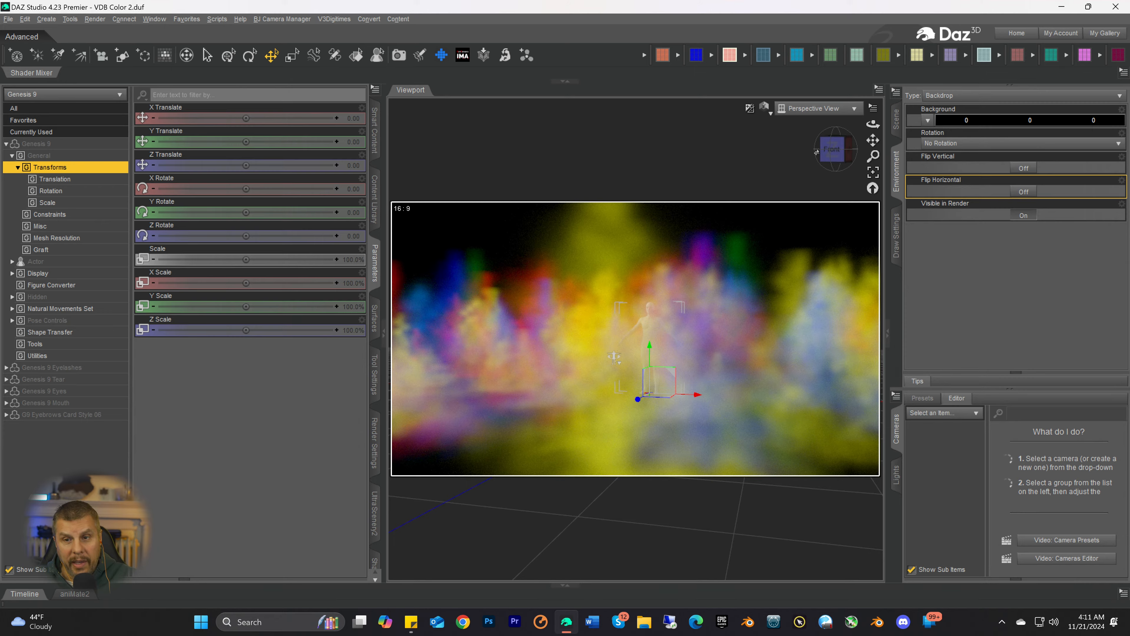
- Snap to the front view, centre Genesis 9 among the fog, and show the Scene outline
click(826, 153)
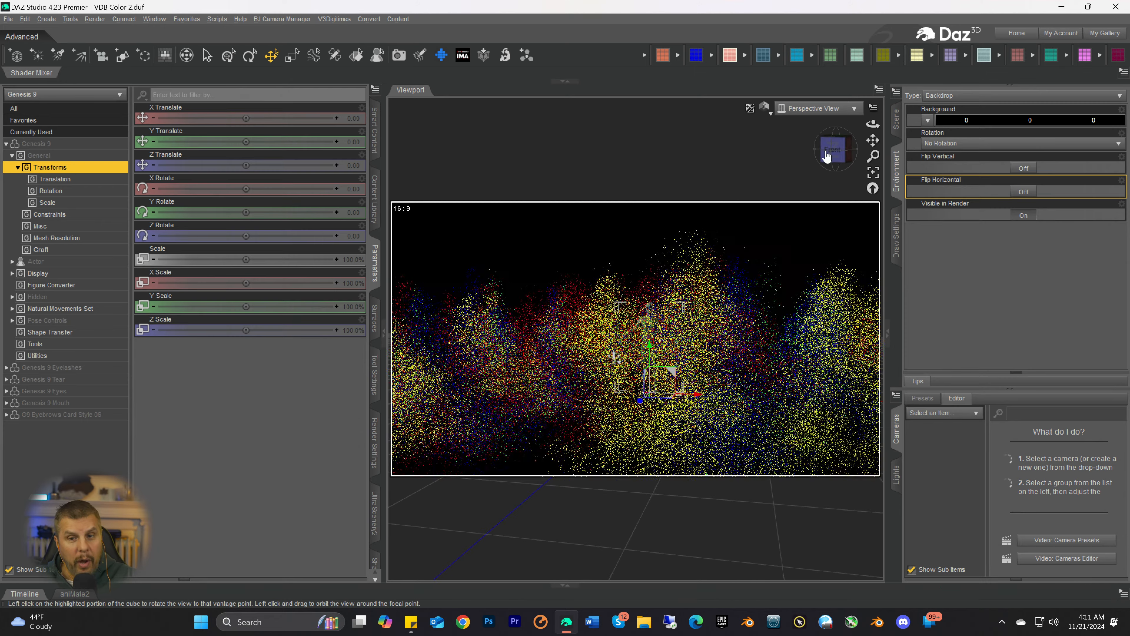
drag(873, 140, 839, 150)
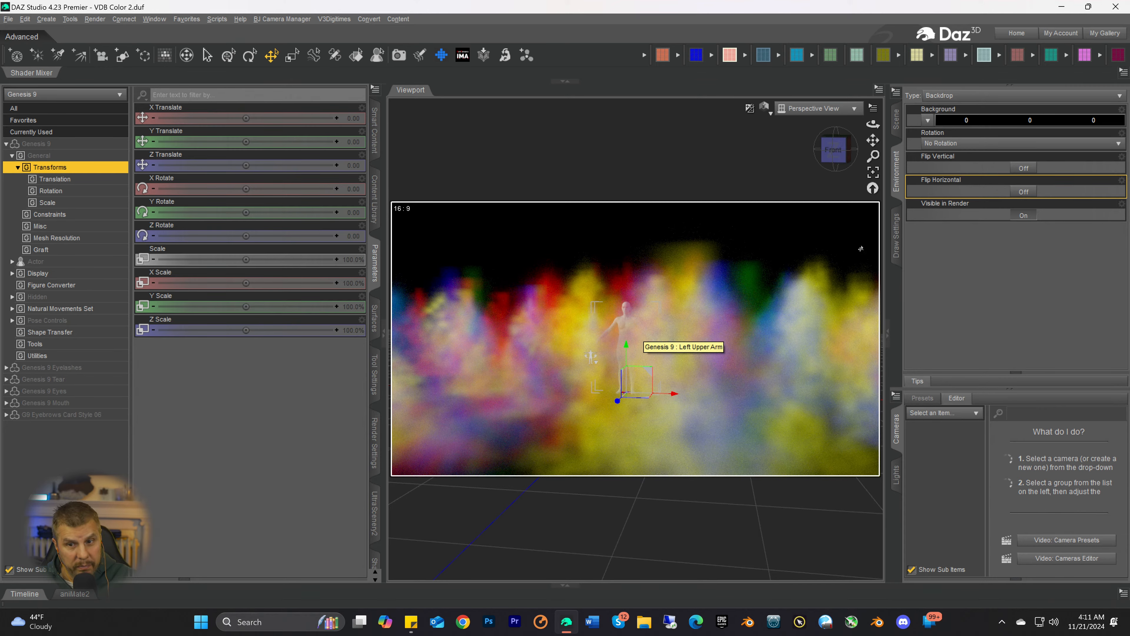
drag(876, 138, 849, 151)
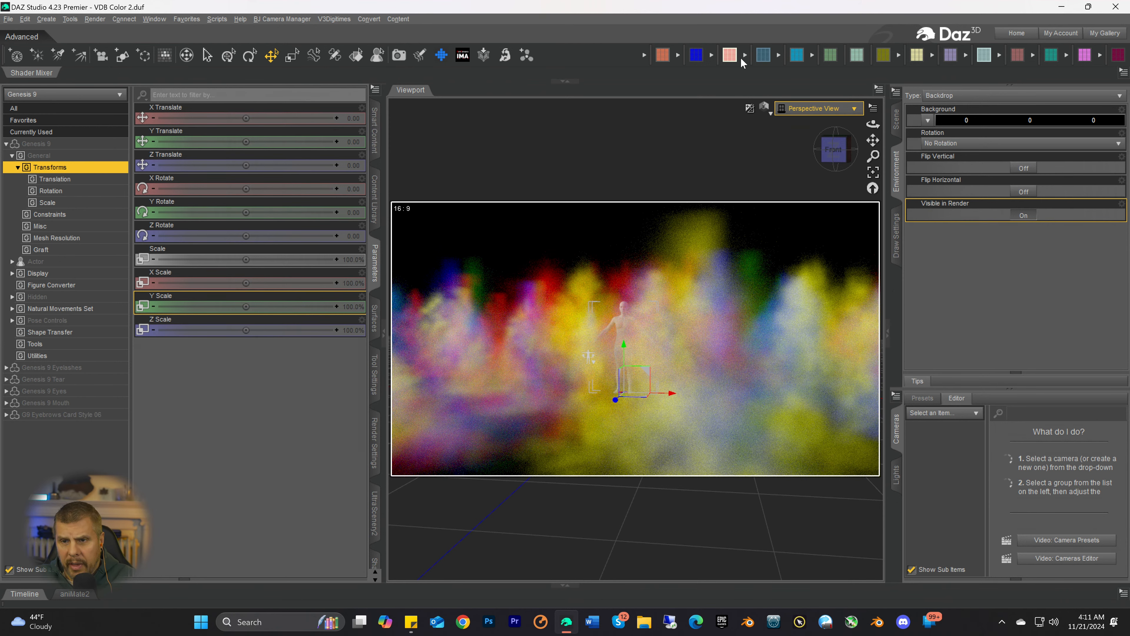
click(896, 119)
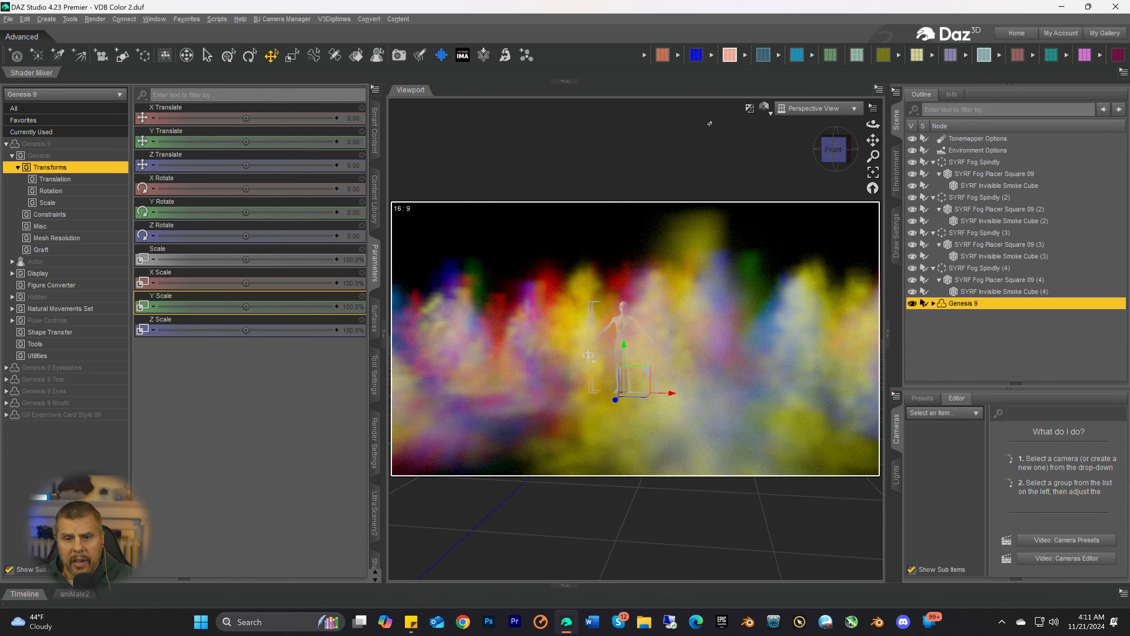
- Apply the Nigo shape and dress the figure in G9 Base Shorts
click(730, 56)
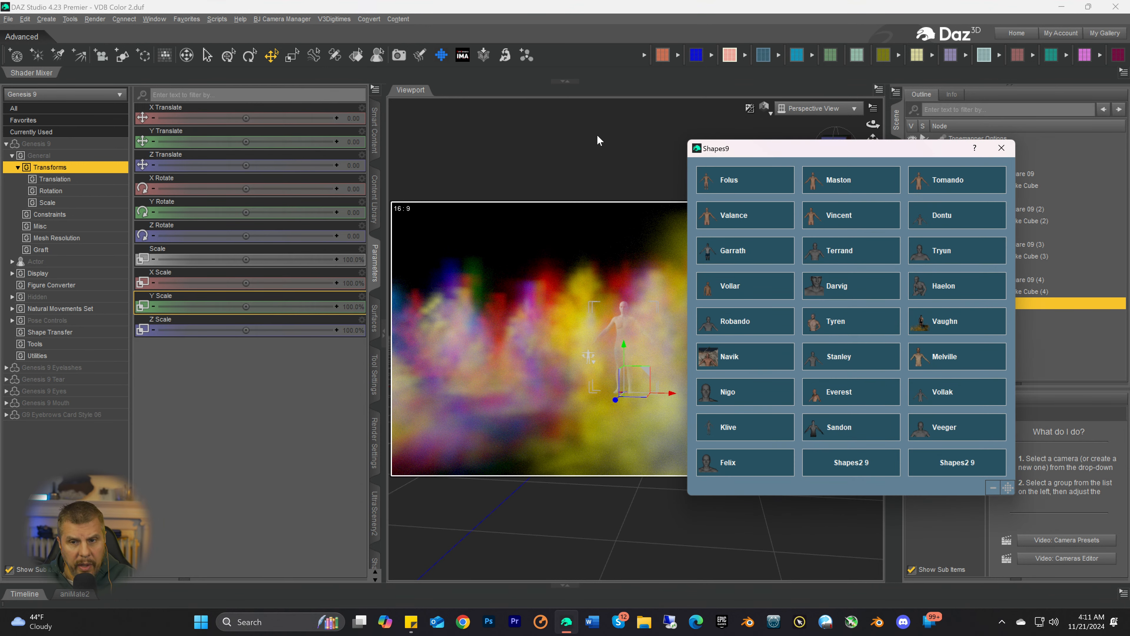
click(761, 394)
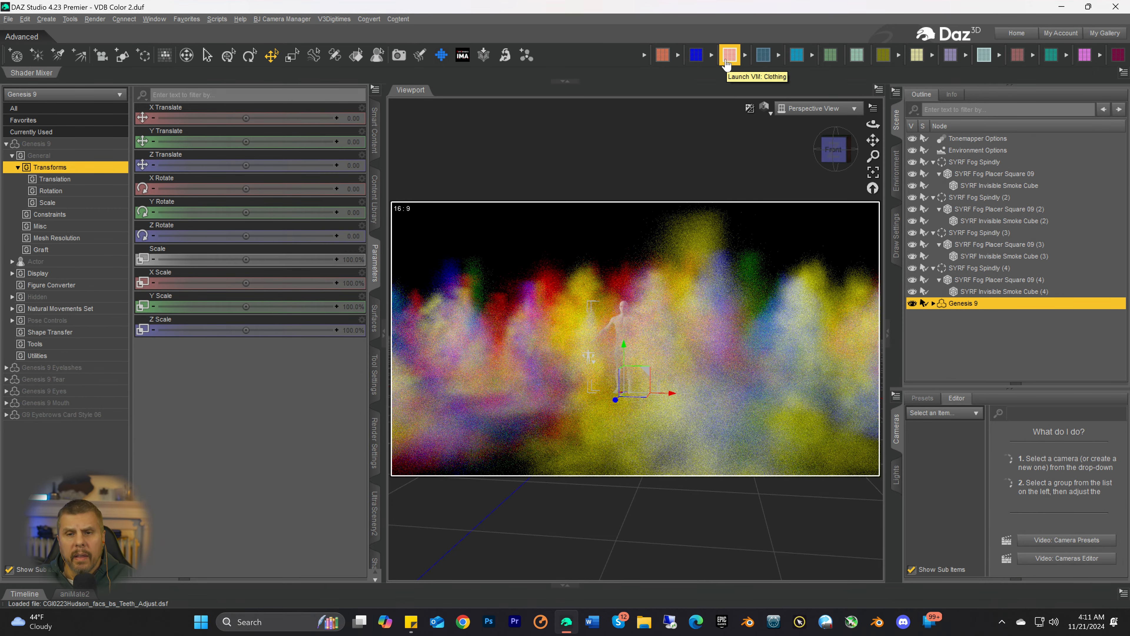
click(728, 56)
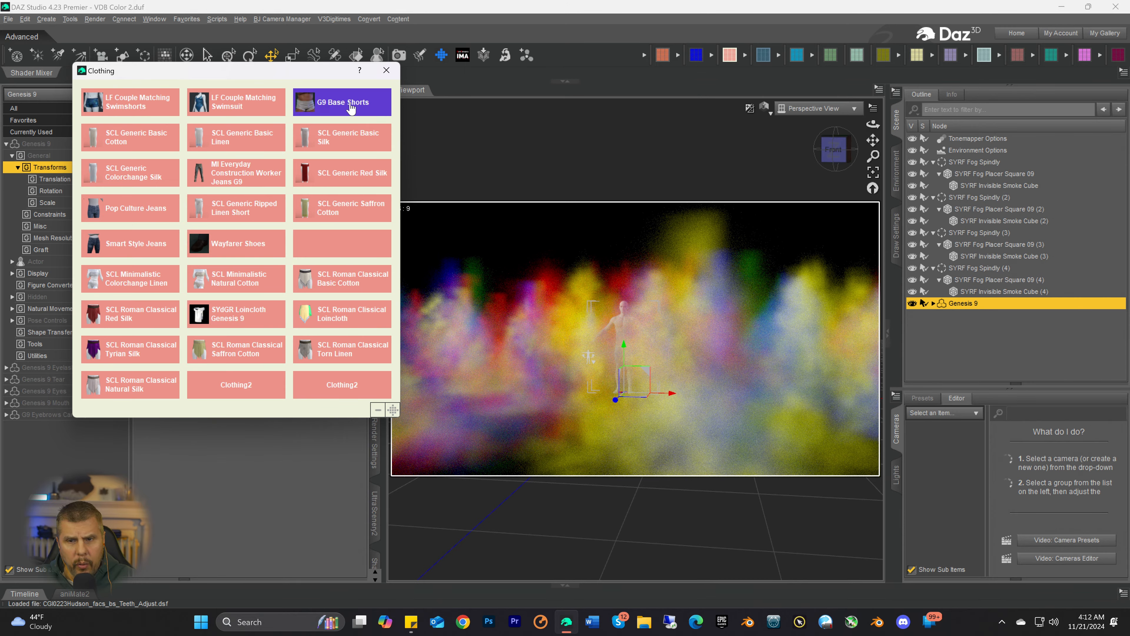
click(327, 106)
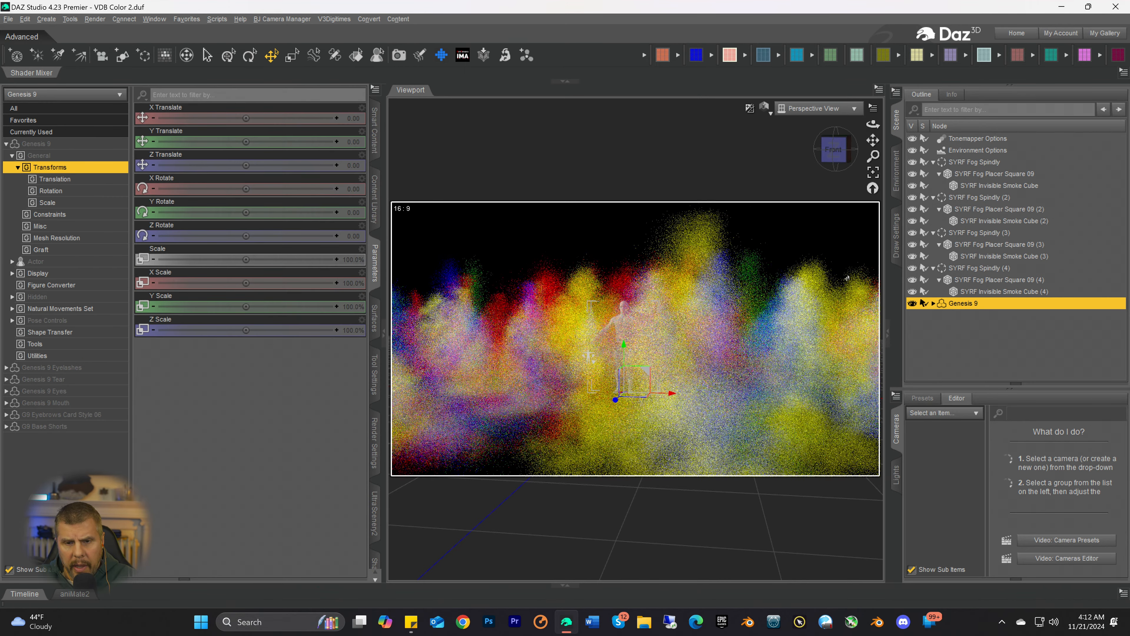
click(840, 142)
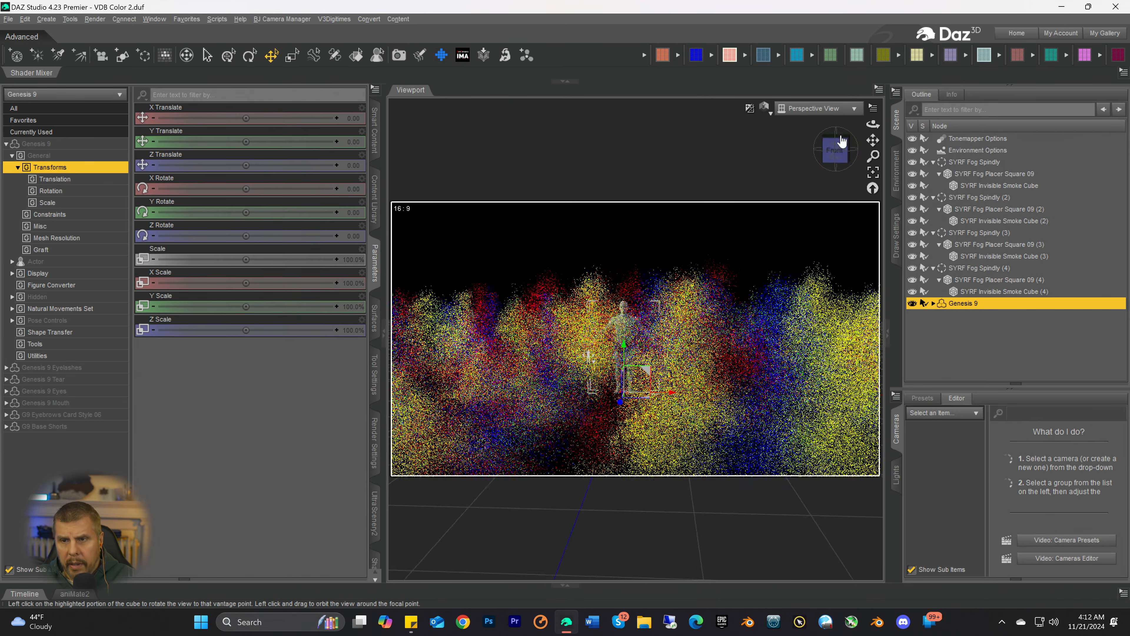
- Apply a skin material and the MM AM 25 M Genesis 9 Masculine pose
click(983, 55)
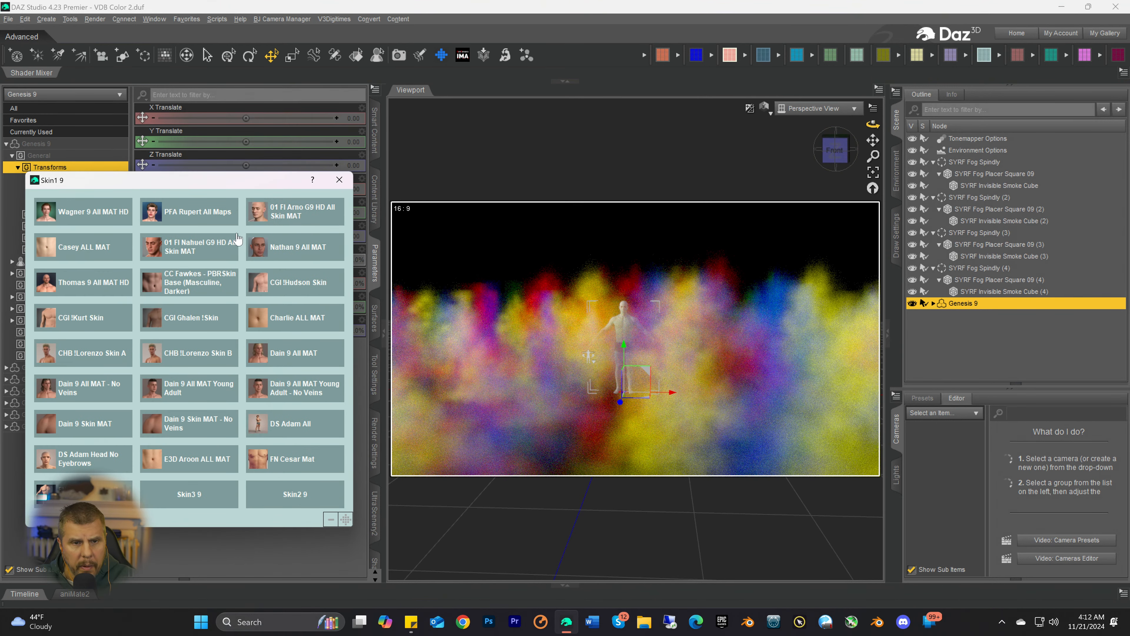
click(260, 245)
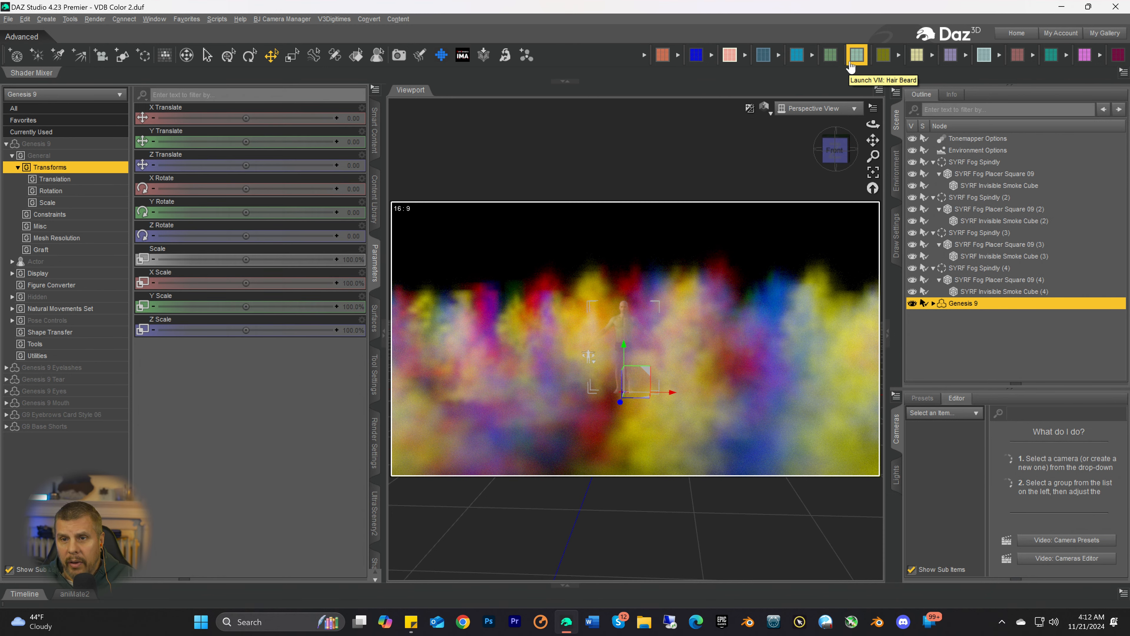
click(883, 56)
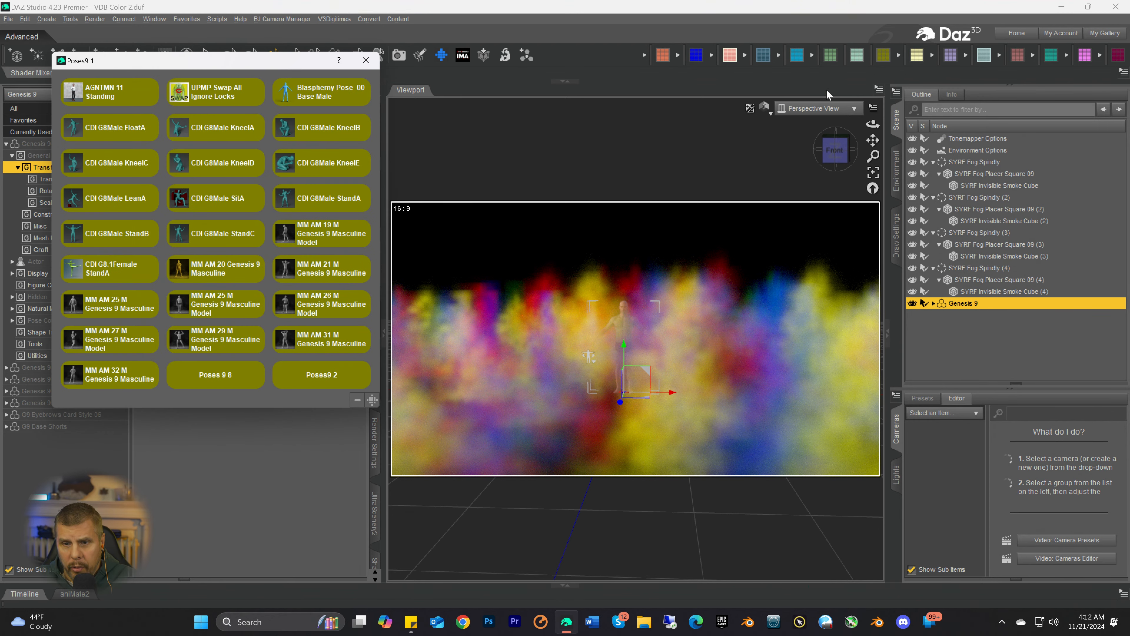
click(102, 314)
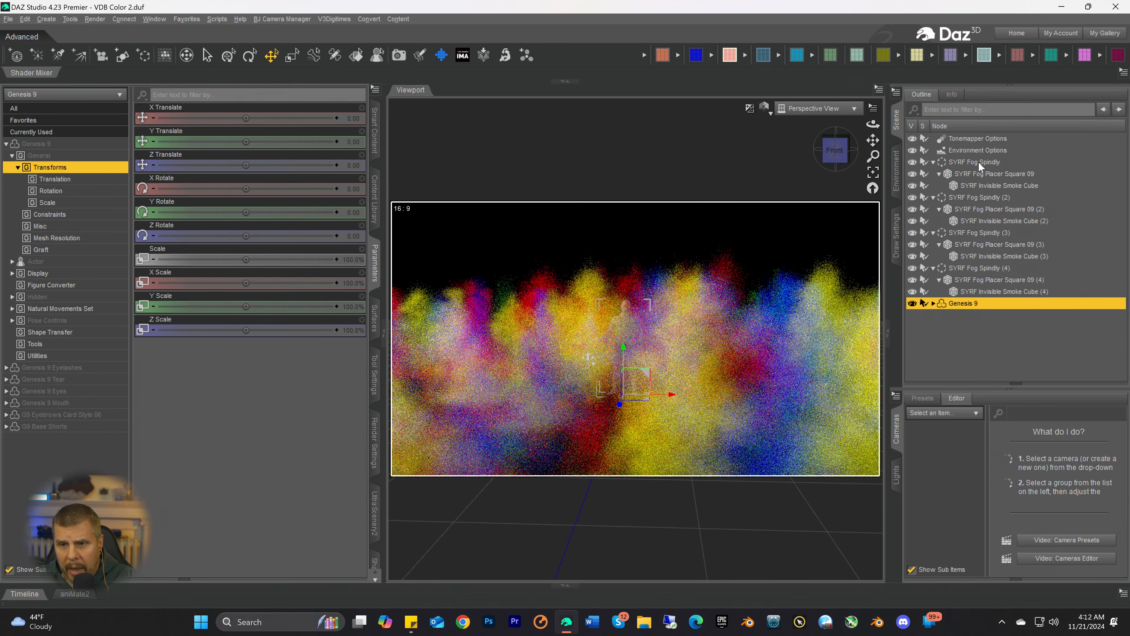
click(978, 162)
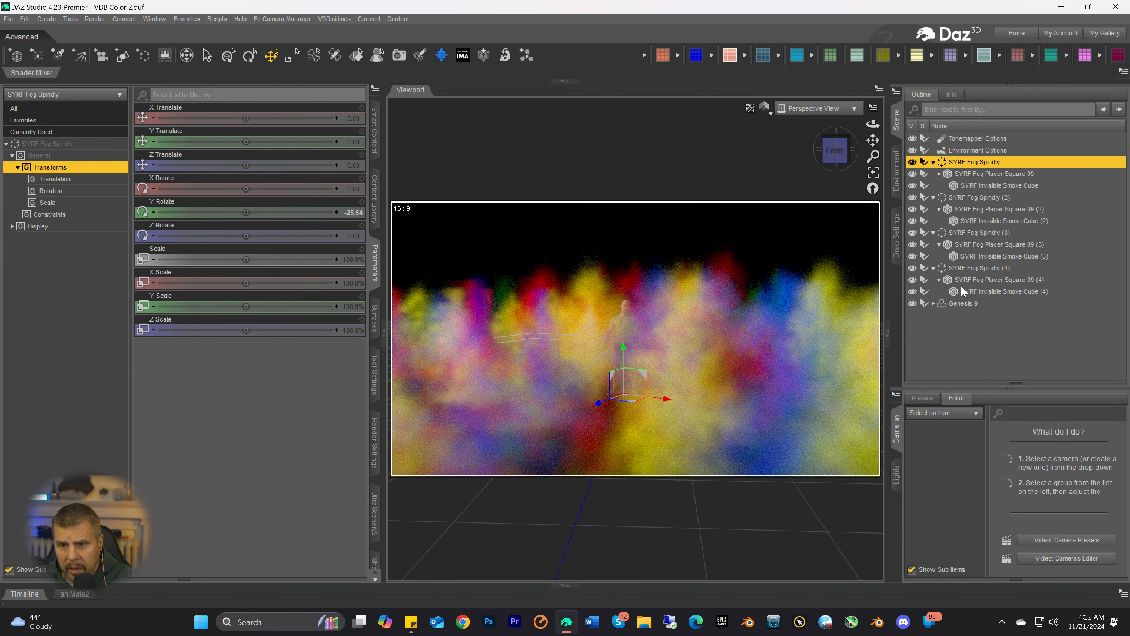
- Group the SYRF Fog Spindly items, placer and smoke cube into a new group named VDB
shift+click(963, 268)
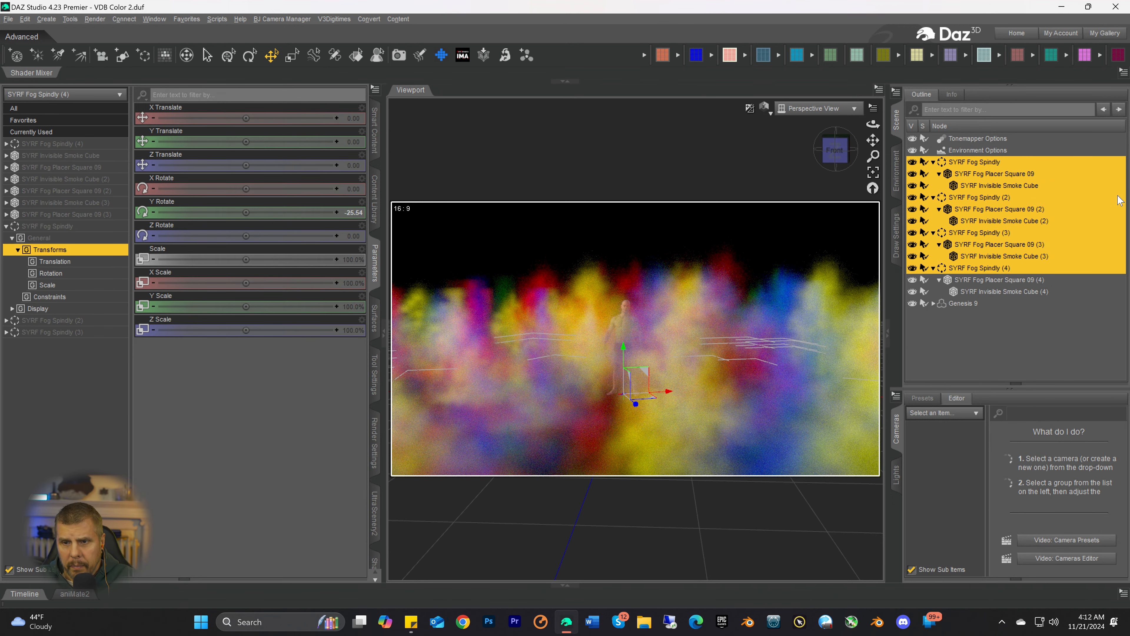
shift+click(971, 292)
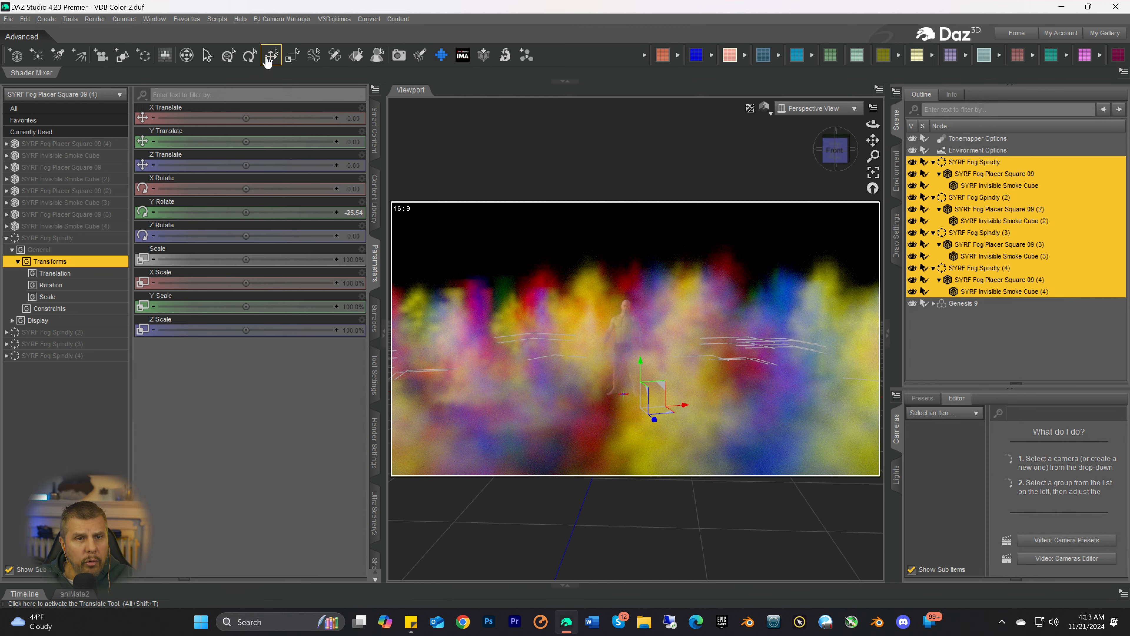
click(149, 60)
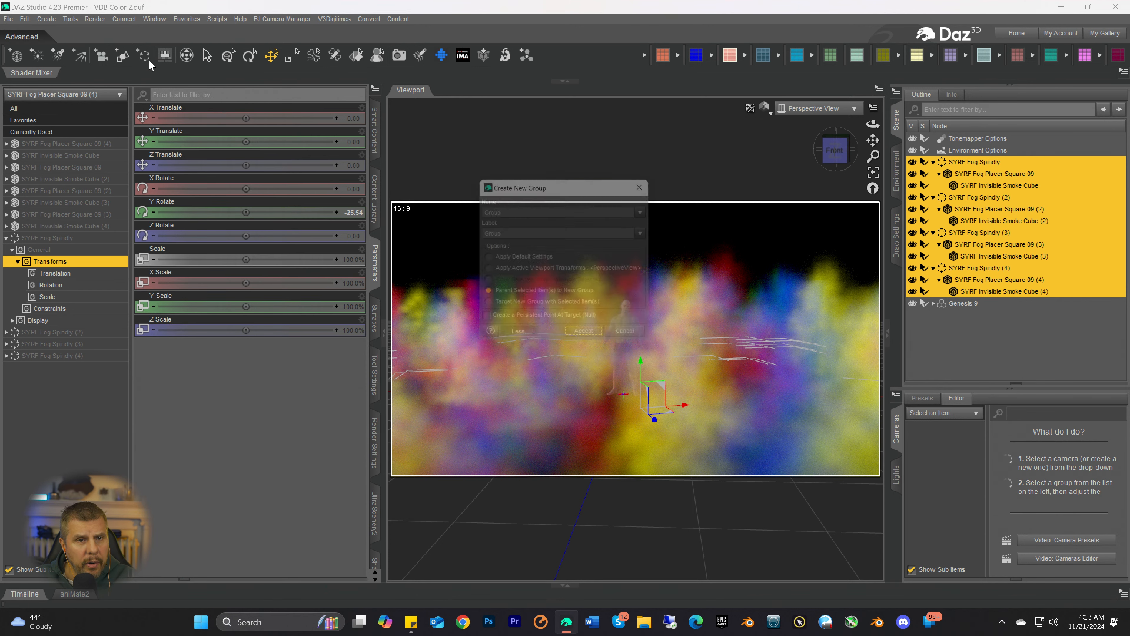
double_click(518, 236)
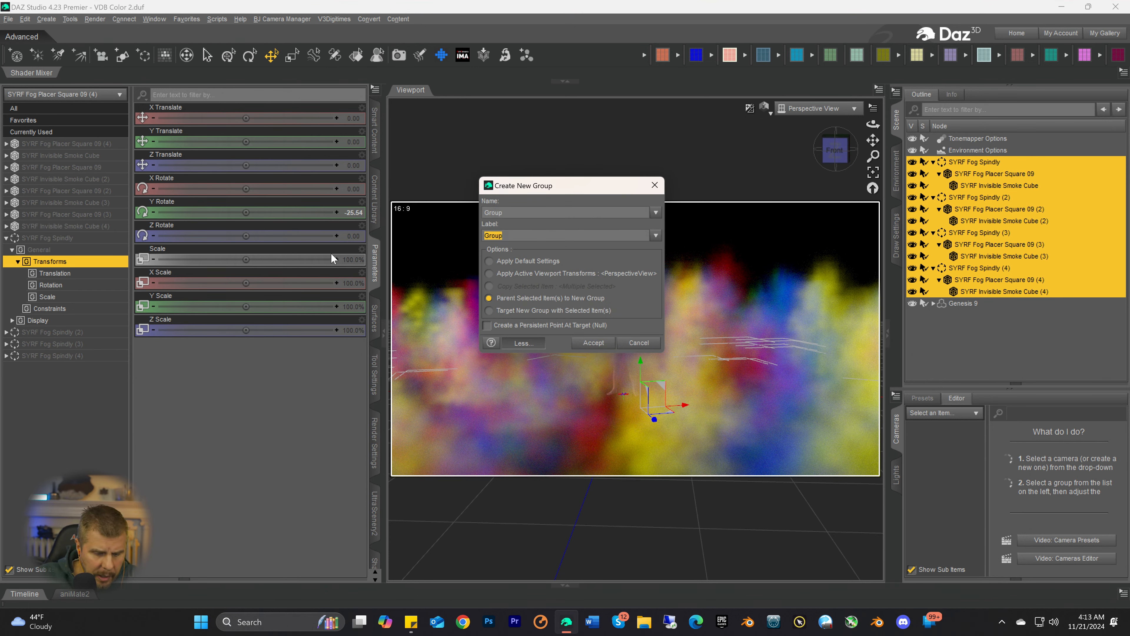
text(VDB)
key(Return)
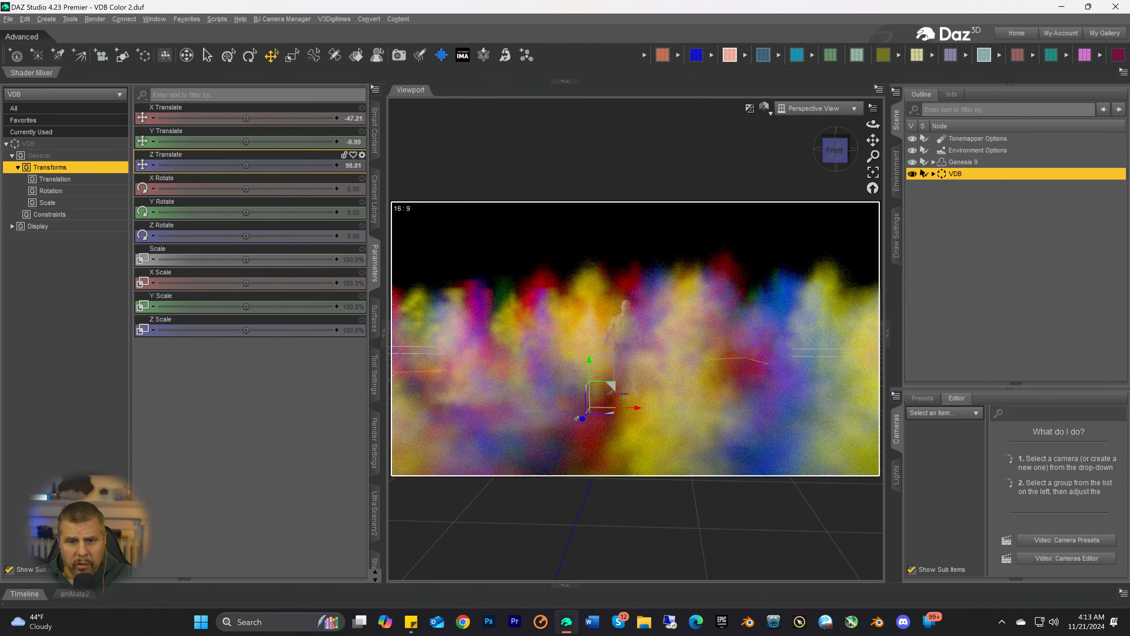
- Push the VDB group back to Z Translate -203.57, behind the figure
drag(580, 422, 889, 361)
scroll(755, 434, up, 6)
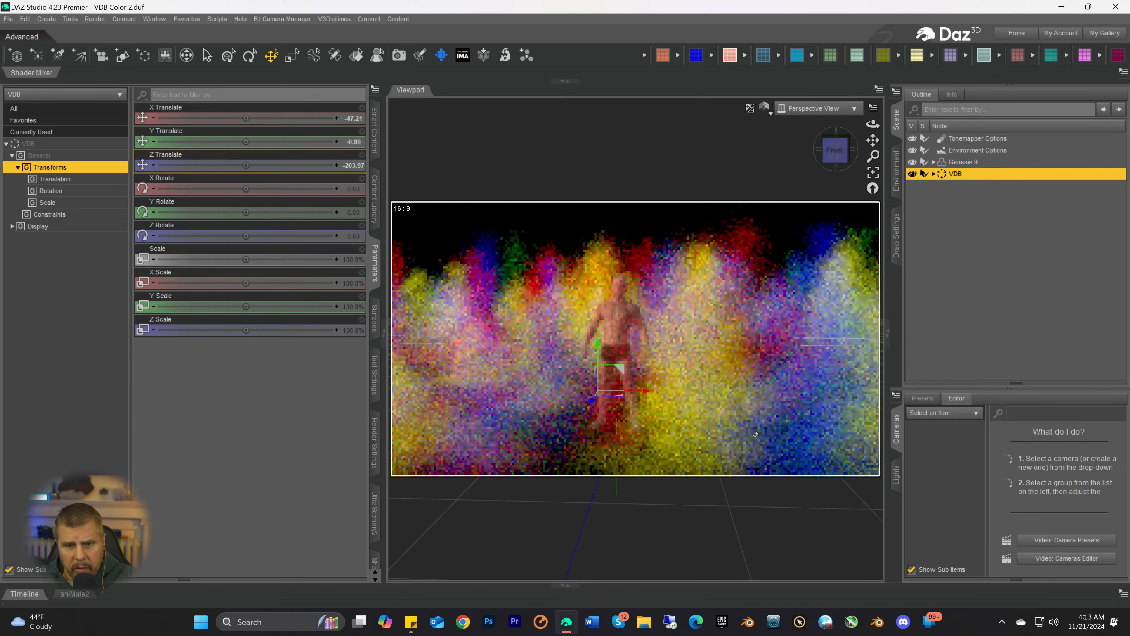
scroll(755, 434, up, 2)
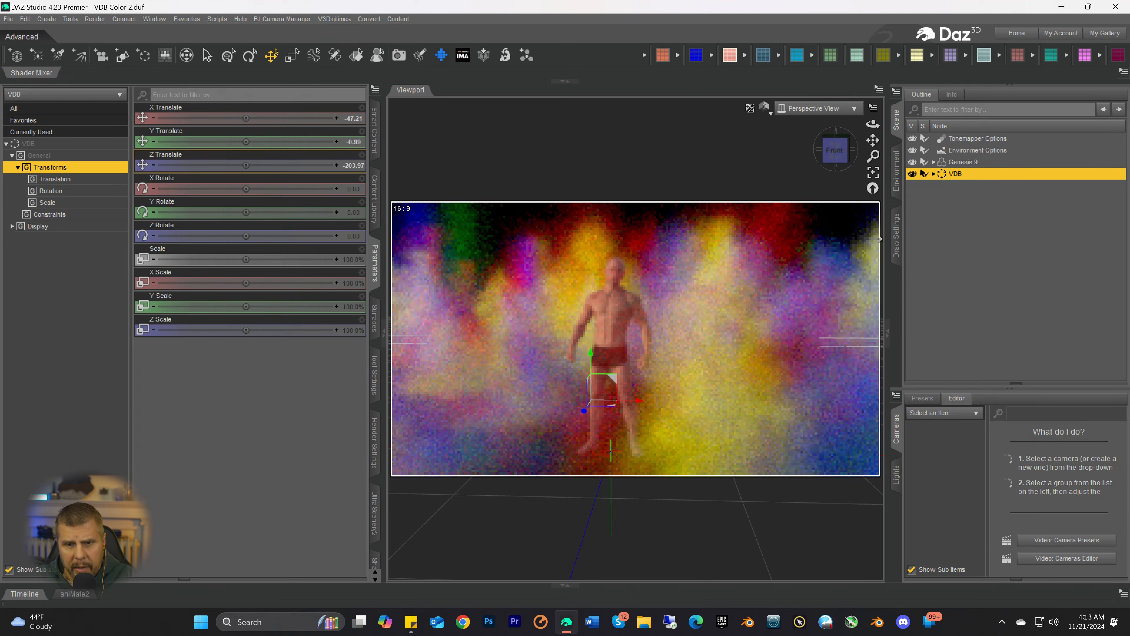
drag(827, 152, 829, 152)
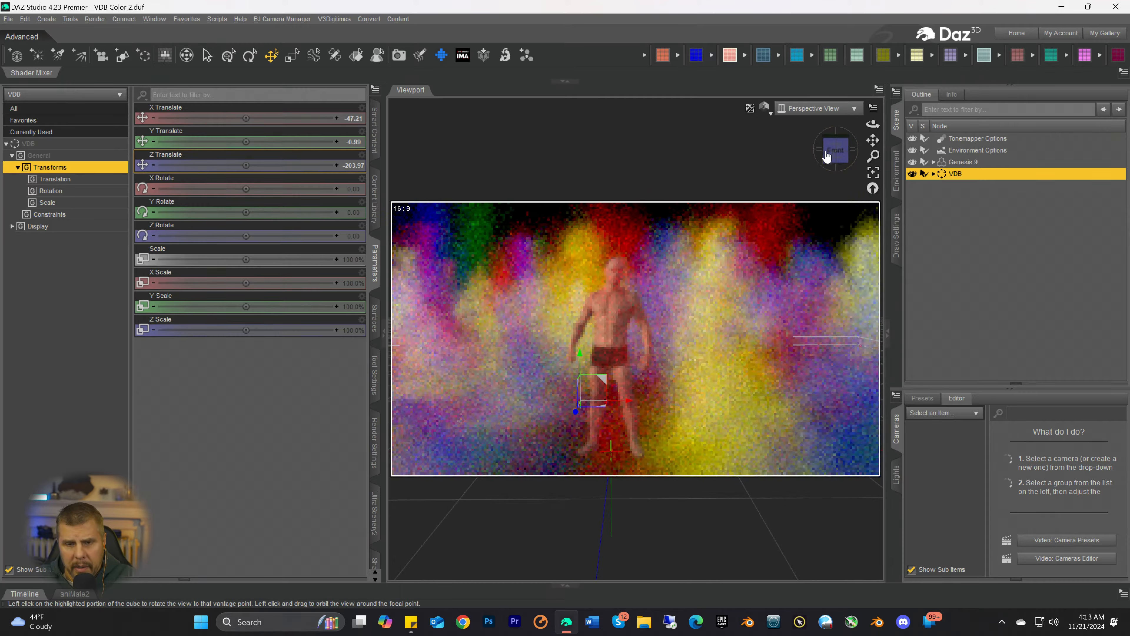
click(959, 151)
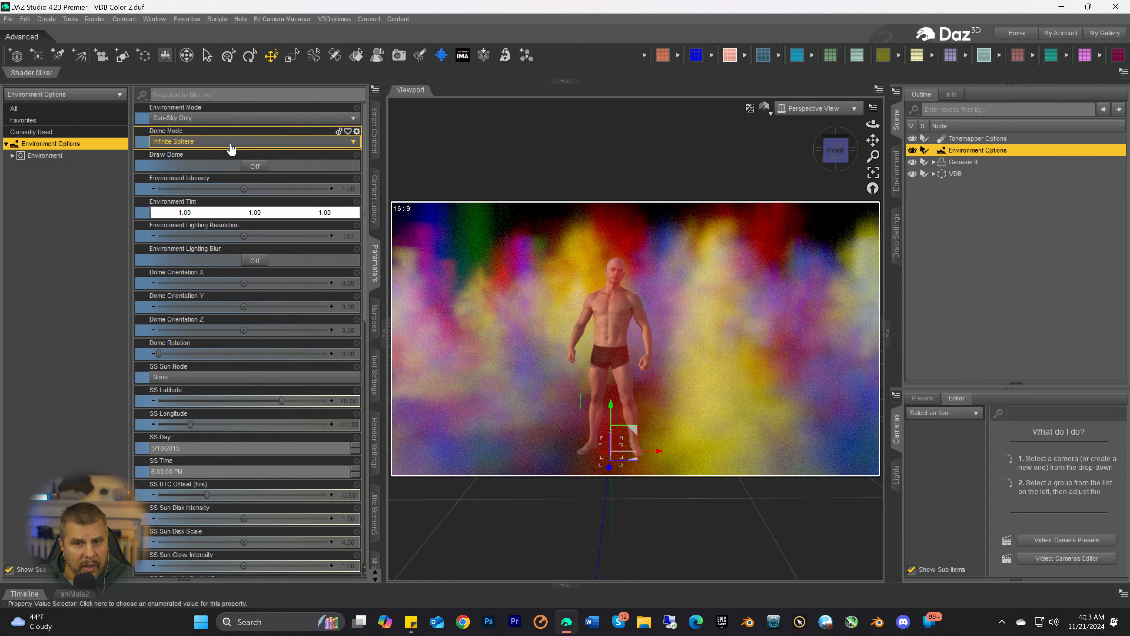
click(956, 173)
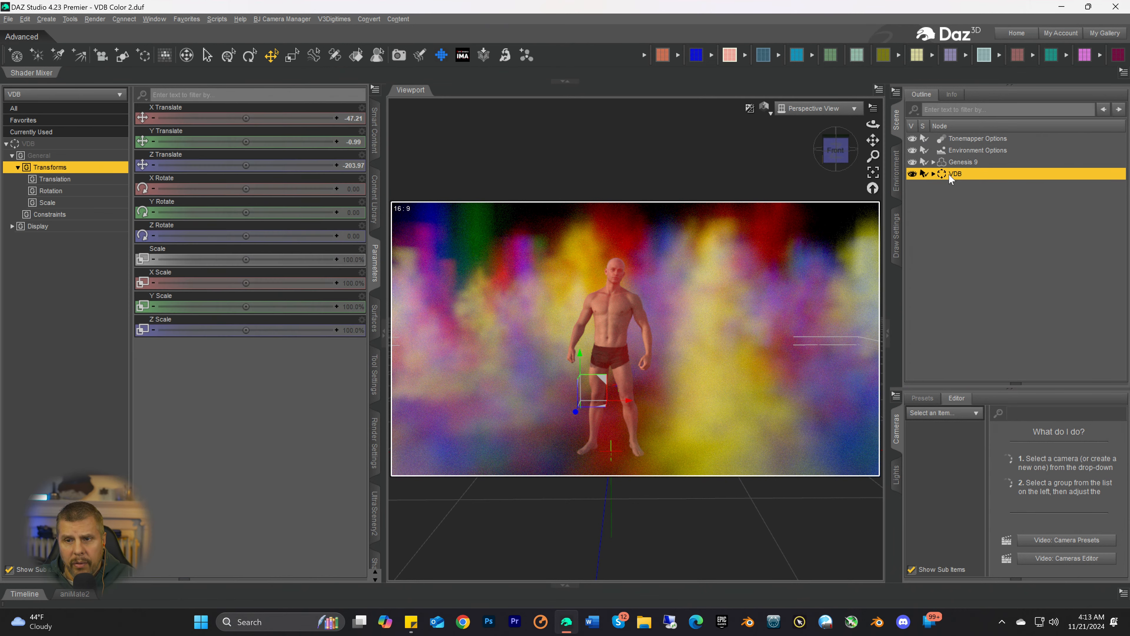
- Load Antoine SlickFlipped Hair G9 and parent the stray hair node under Genesis 9
click(797, 55)
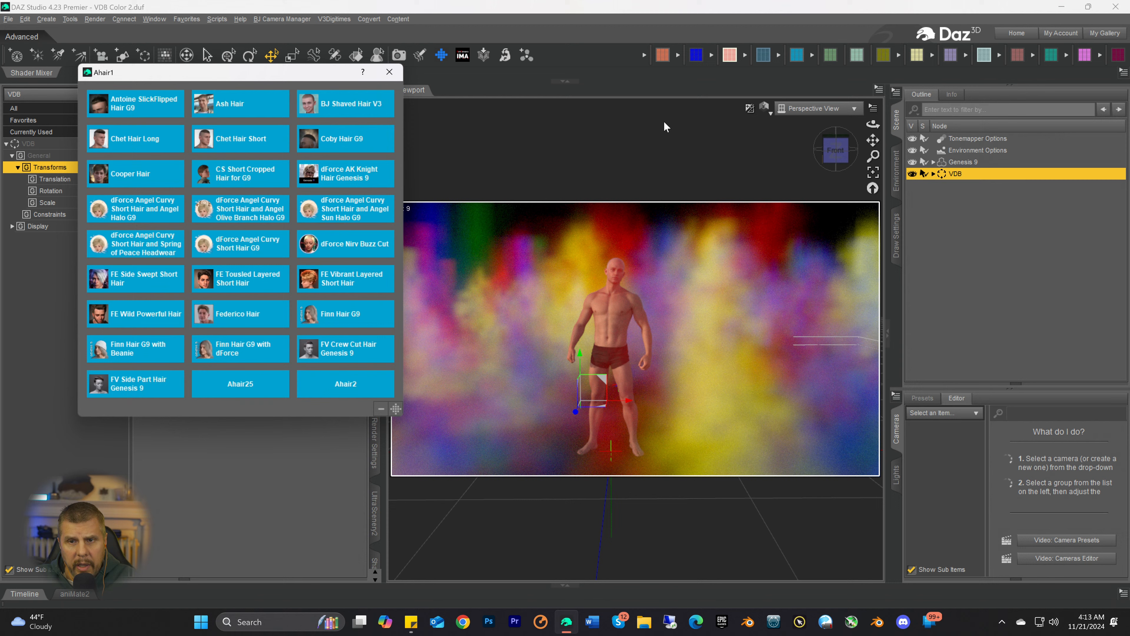
click(143, 101)
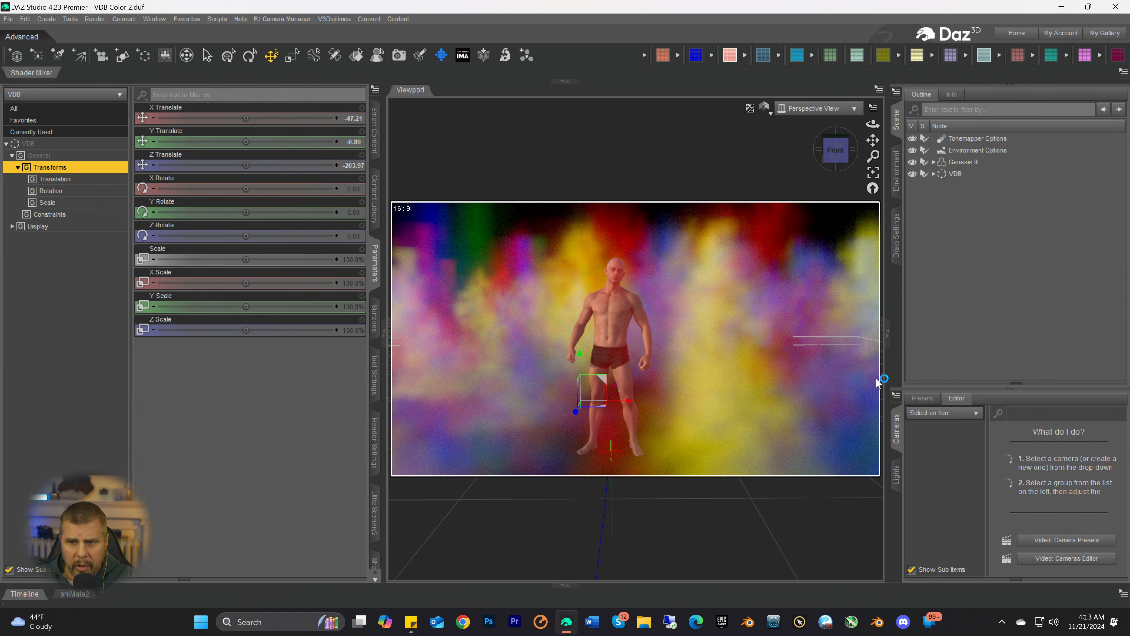
click(933, 174)
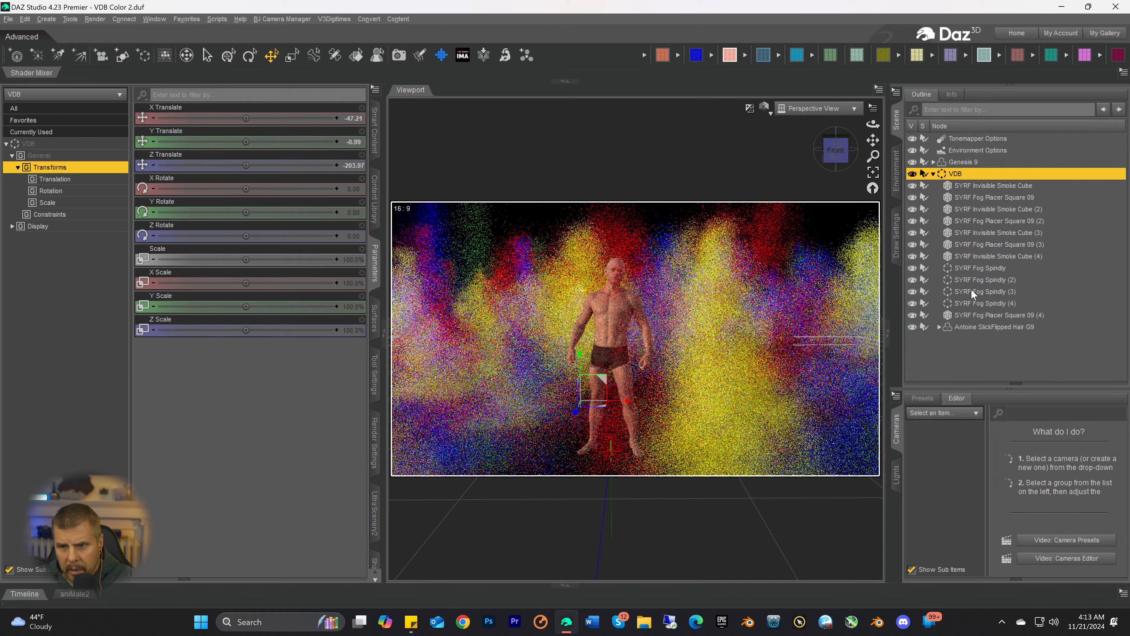
click(970, 326)
drag(970, 326, 962, 165)
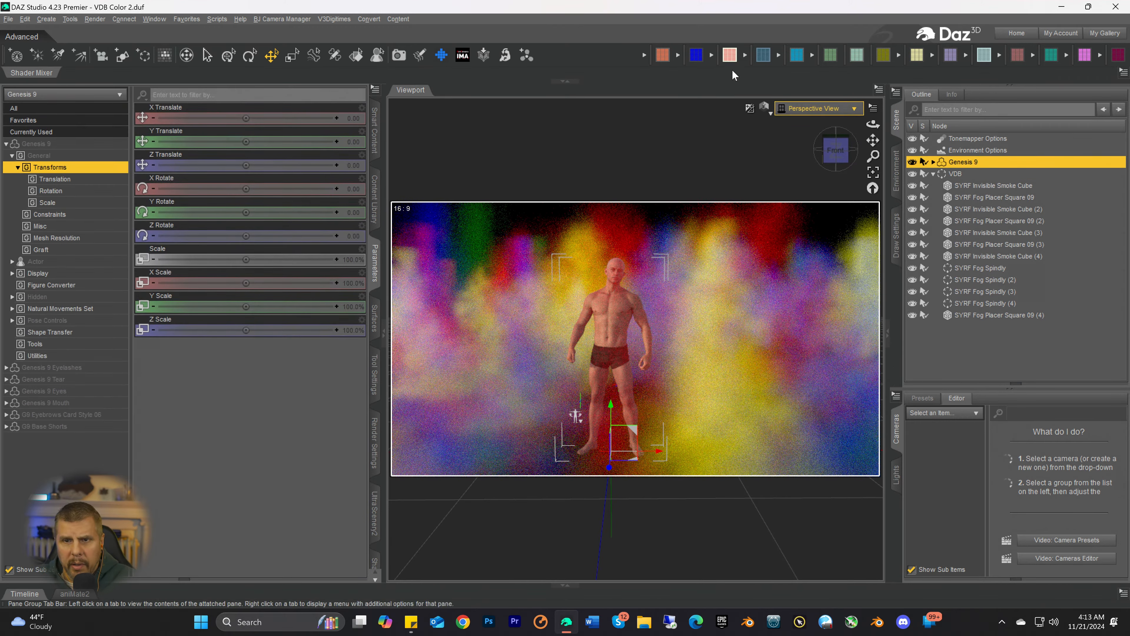
- Reapply Antoine SlickFlipped Hair G9 onto Genesis 9 and check it from side and front
click(791, 58)
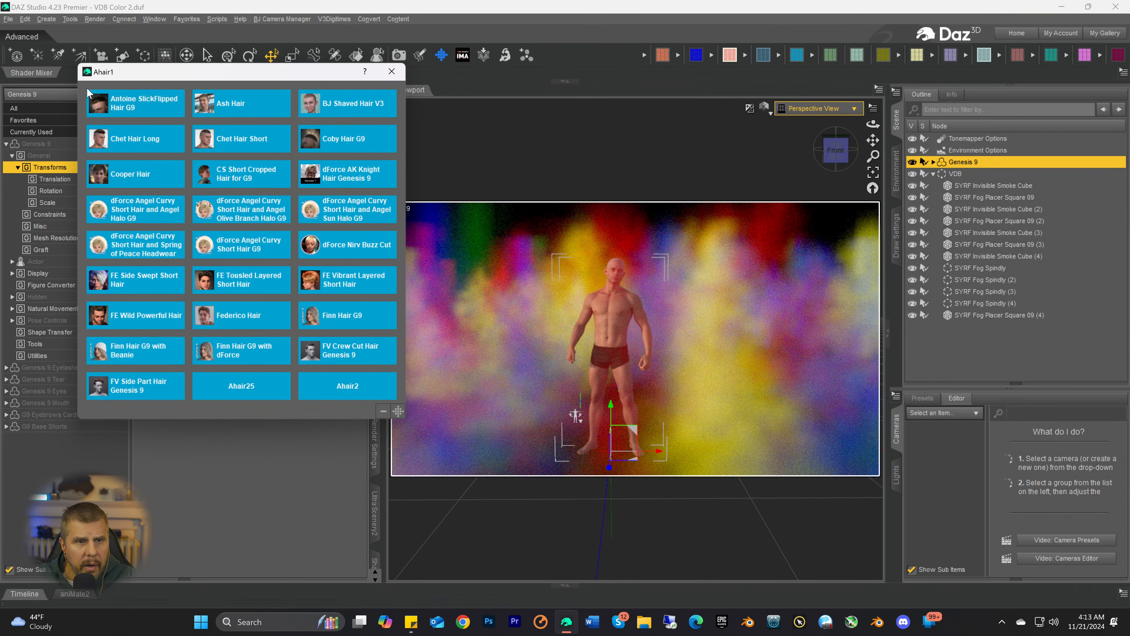
click(109, 100)
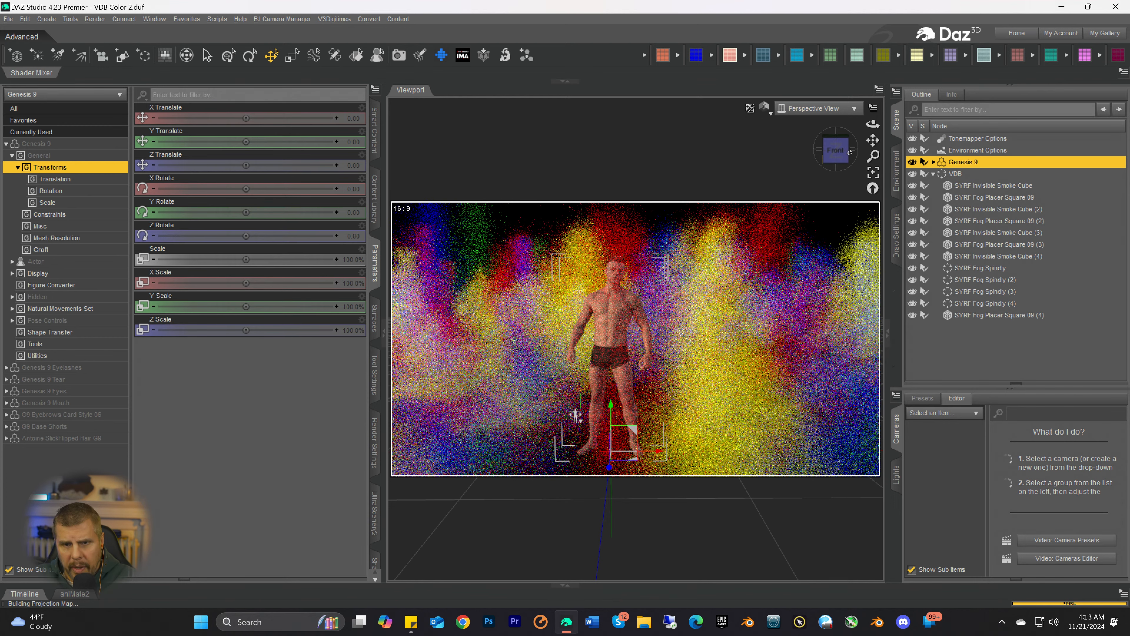
click(840, 173)
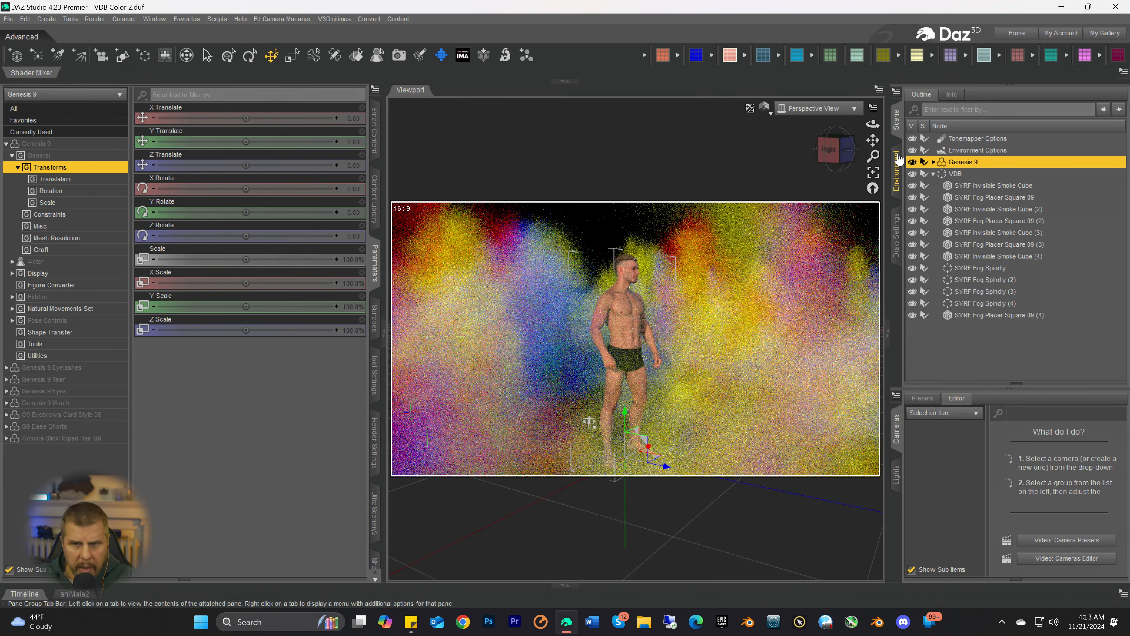
click(845, 150)
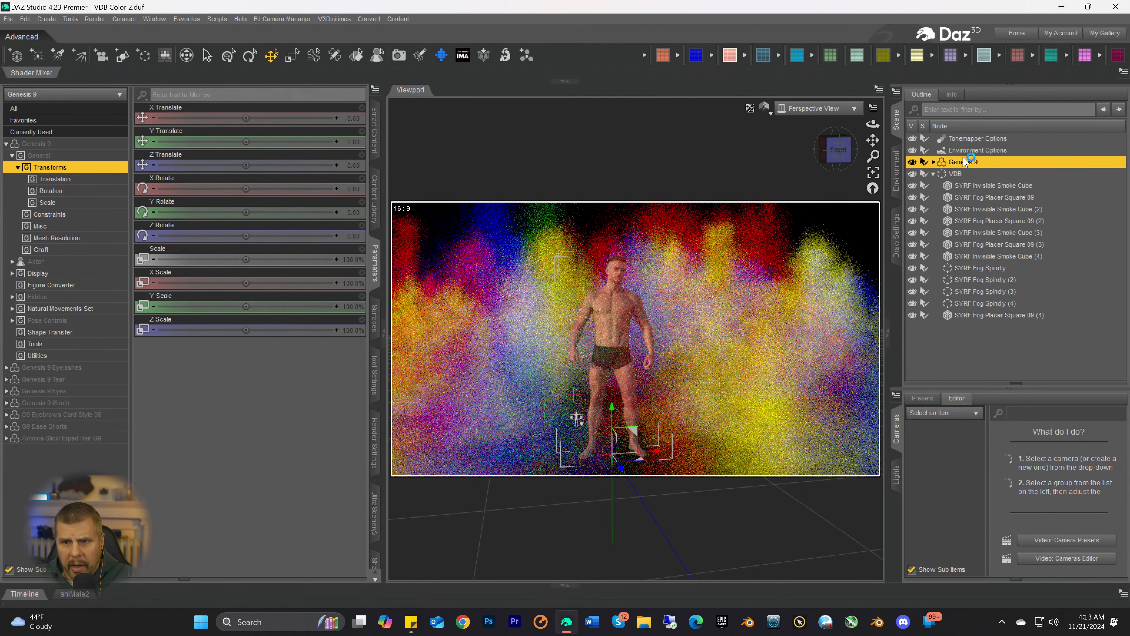
click(957, 151)
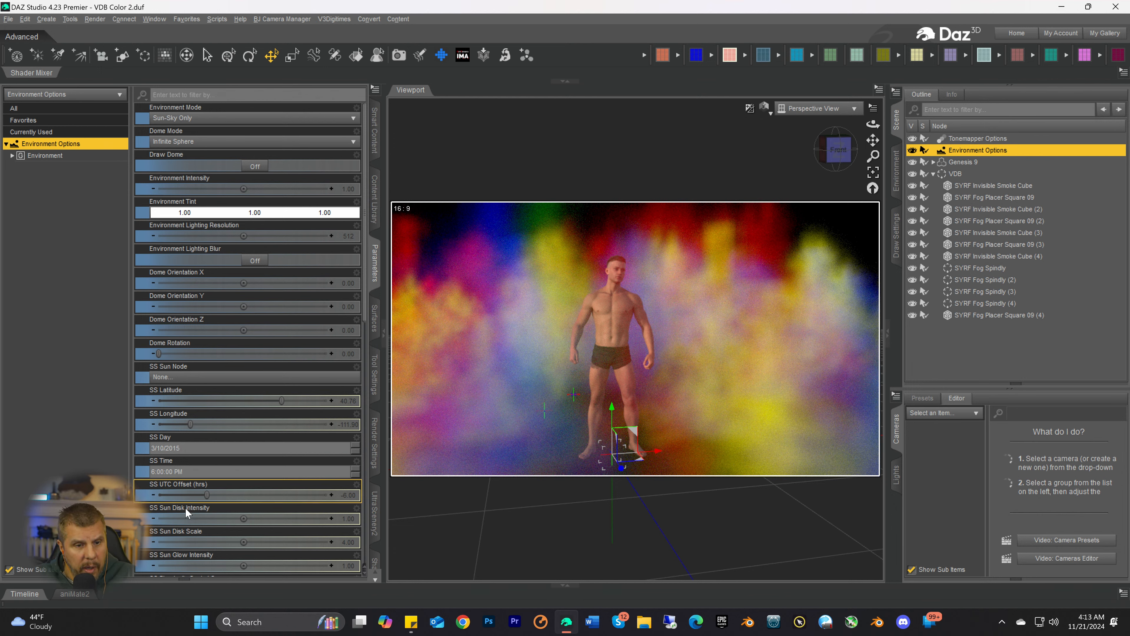
- Drag Dome Rotation to 235.00 and show the content library's 'ground' results
click(181, 355)
drag(209, 358, 282, 361)
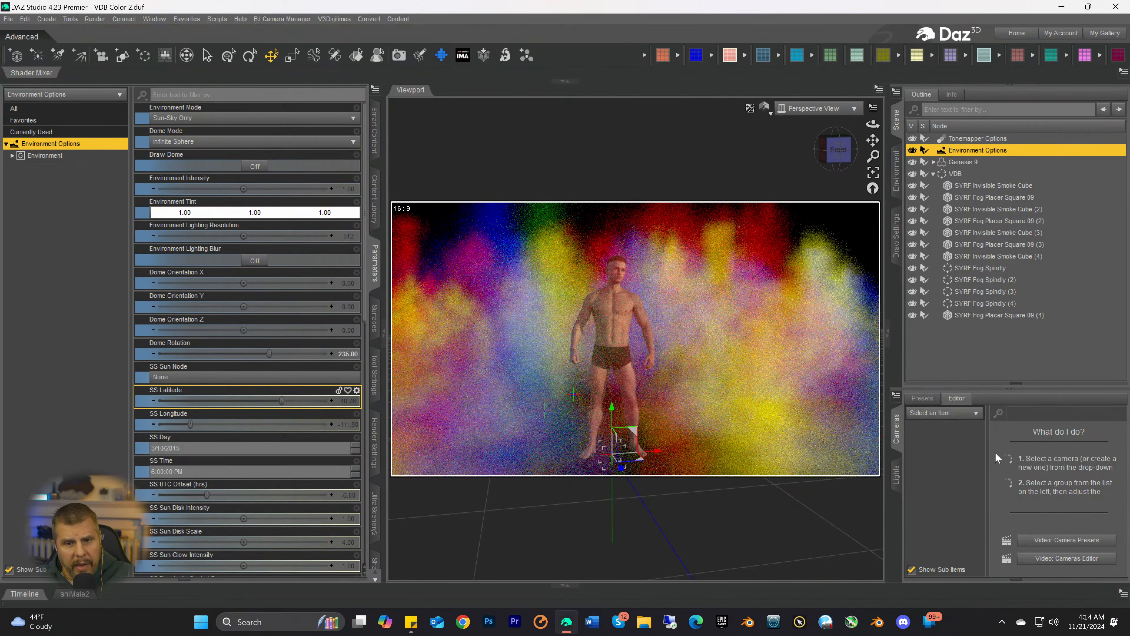
click(844, 153)
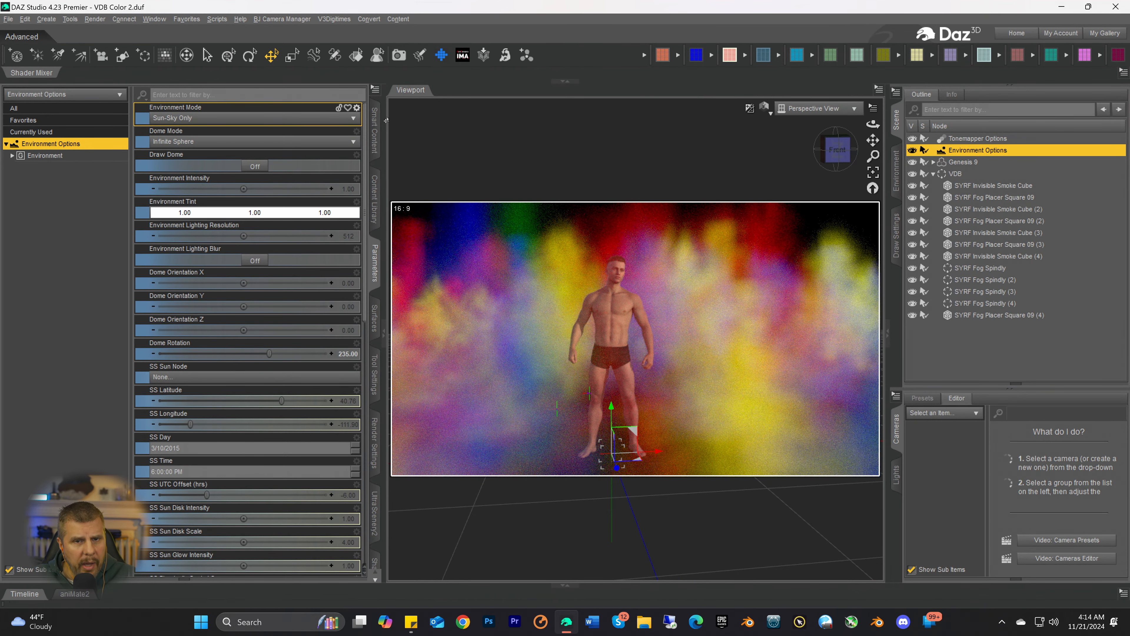
click(374, 134)
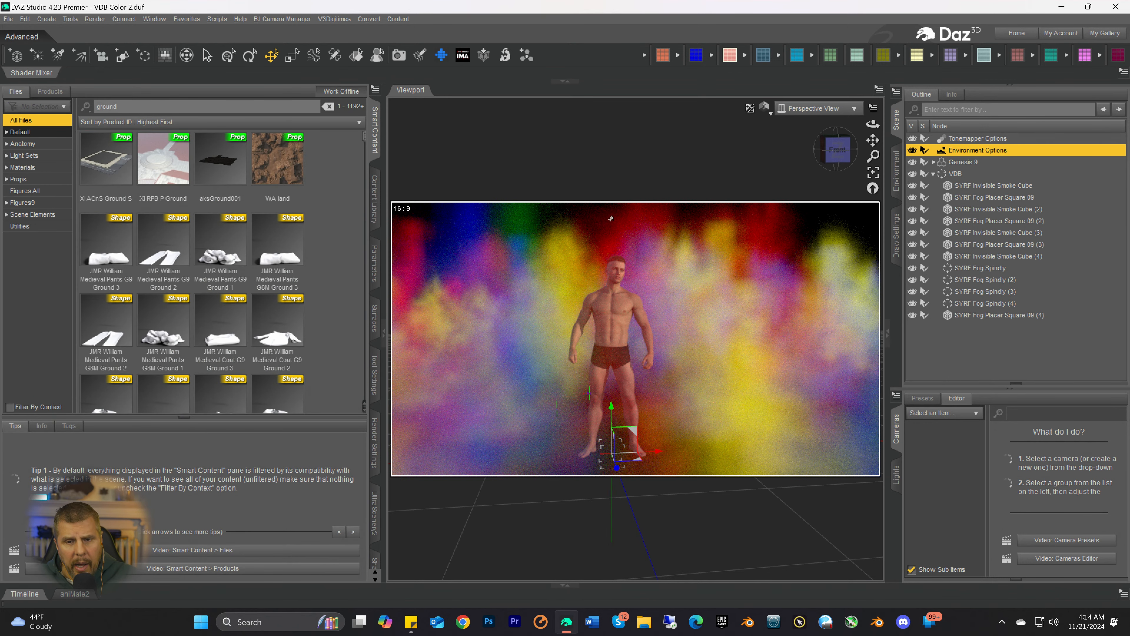
- Add SYVDB2 Wisp Array 02 ground fog and raise it along the Y axis
click(1084, 56)
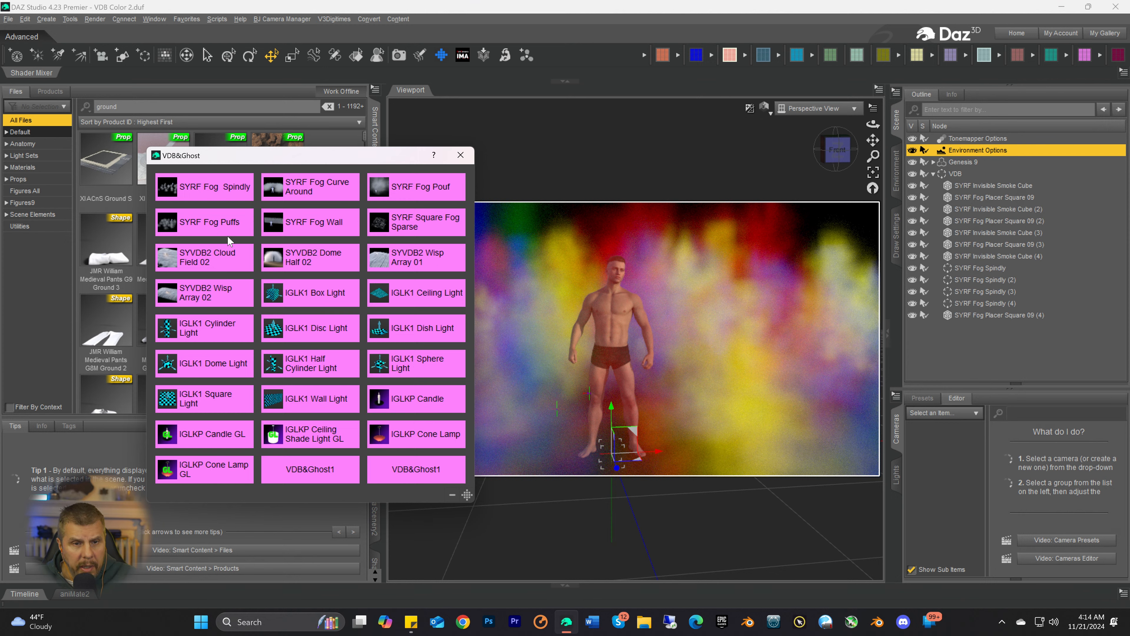
click(174, 303)
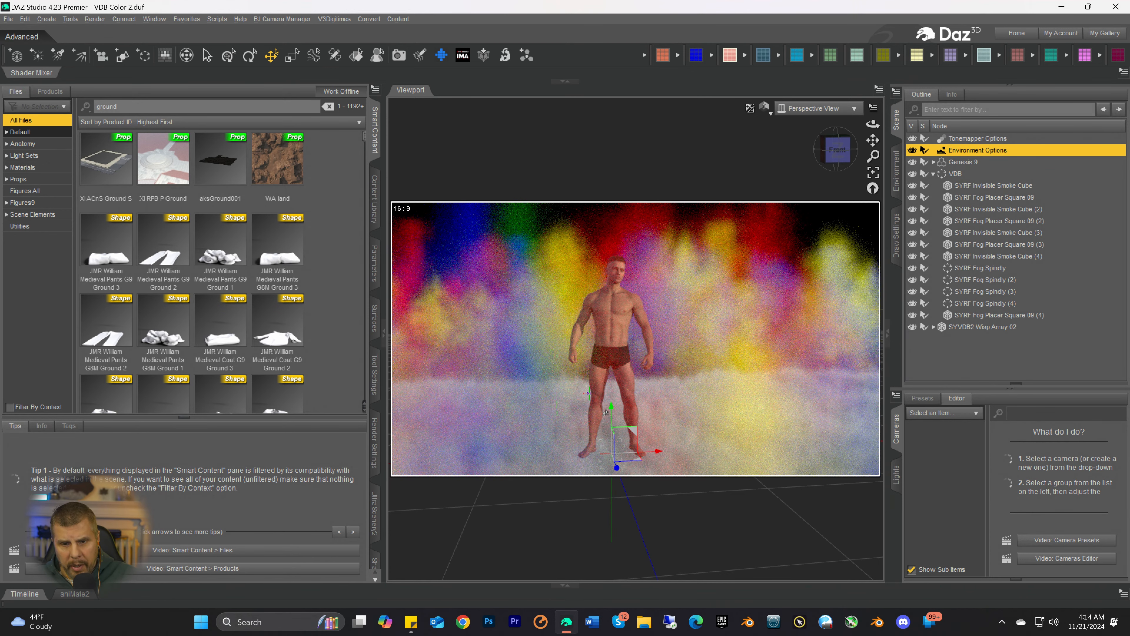
click(962, 330)
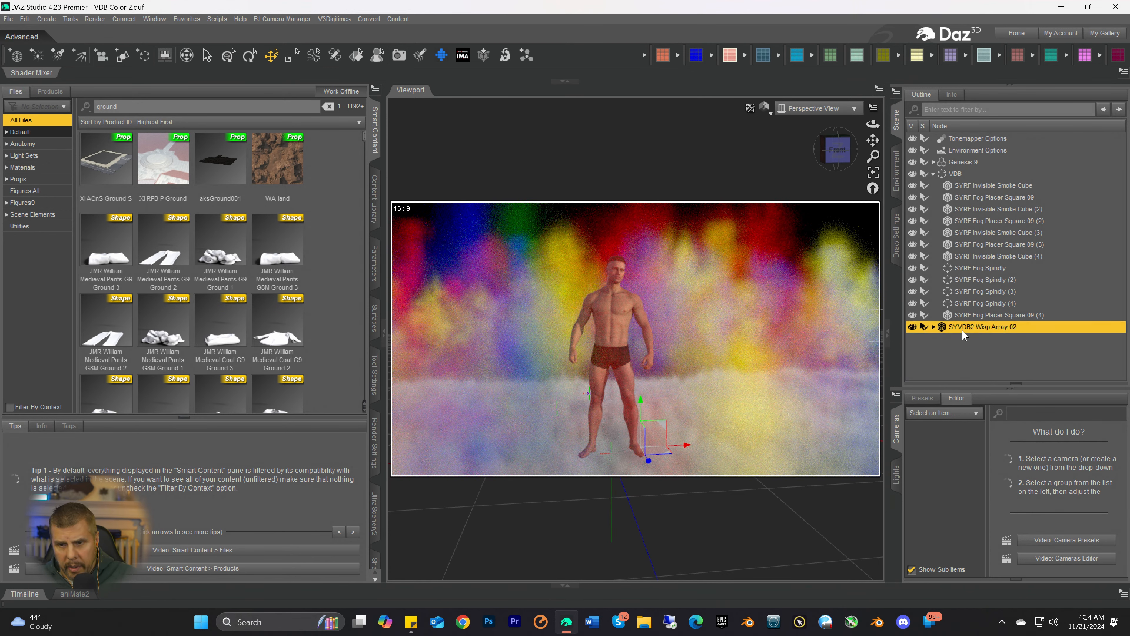
drag(639, 402, 649, 247)
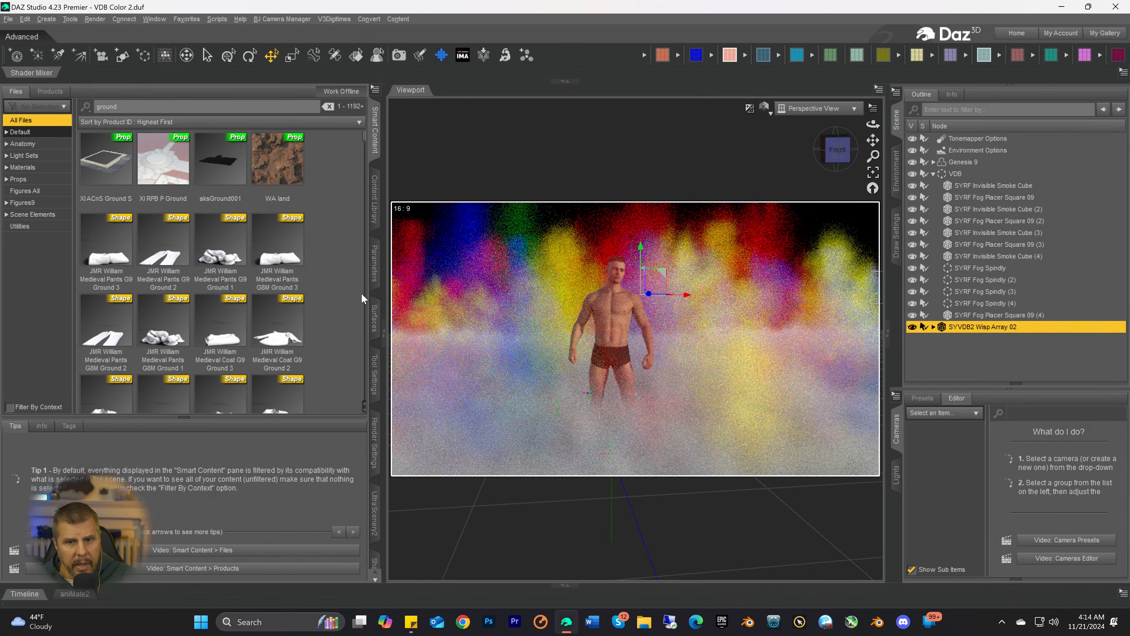
- Select the wisp array's Invisible Smoke Cube and show its surface settings
click(933, 327)
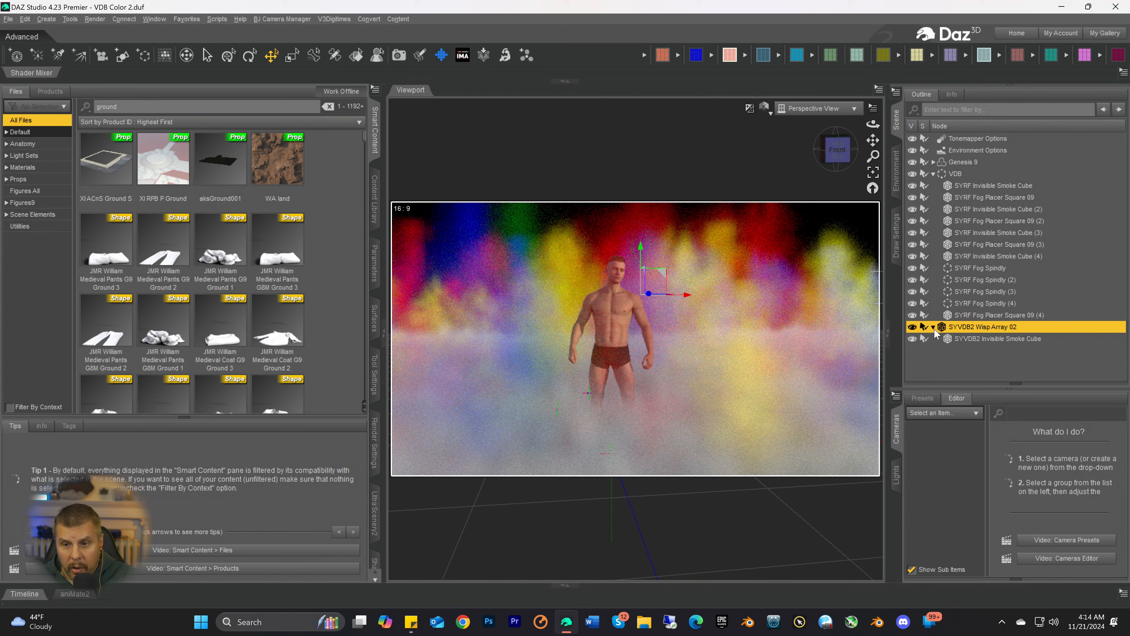
click(964, 340)
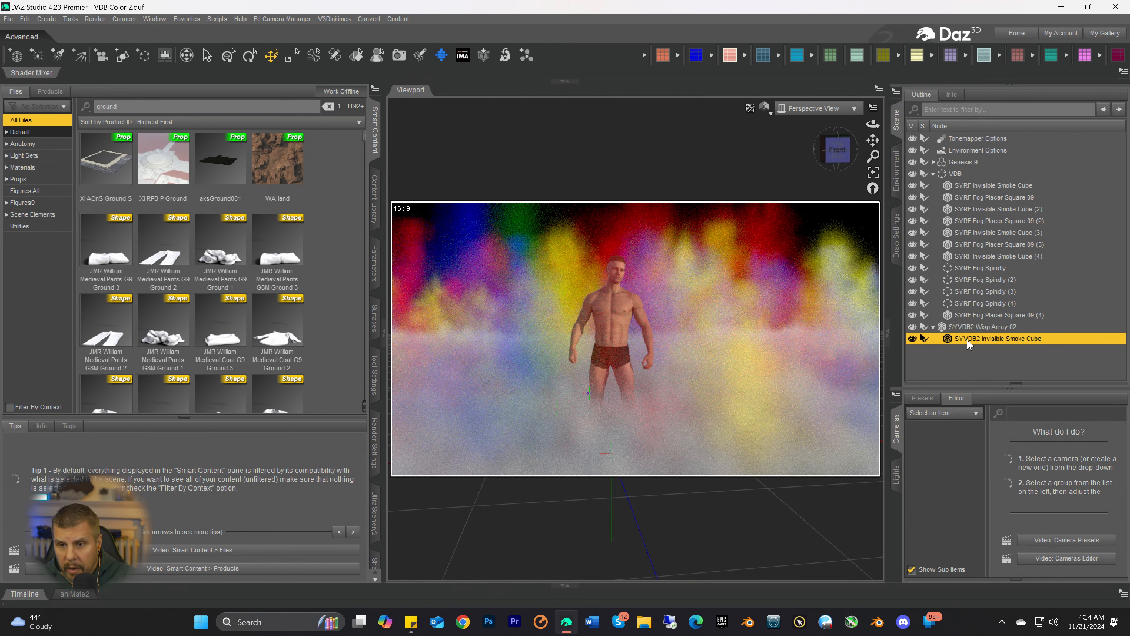
click(375, 319)
- Set the smoke cube's Scattering Multiplier to pink (1.00, 0.22, 1.00)
click(59, 155)
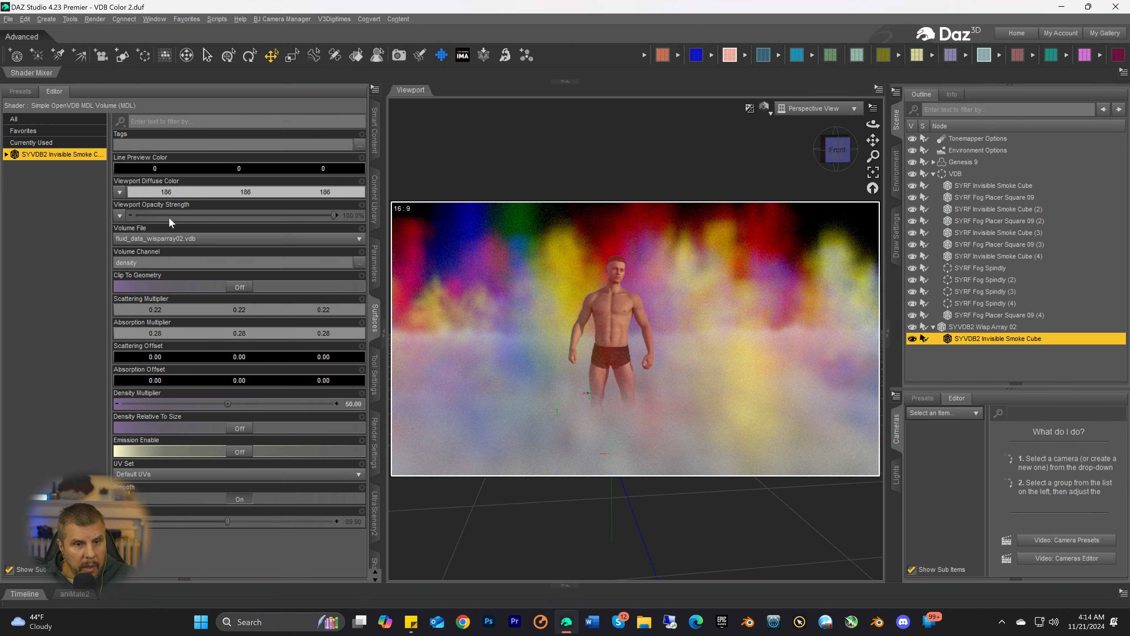
click(189, 308)
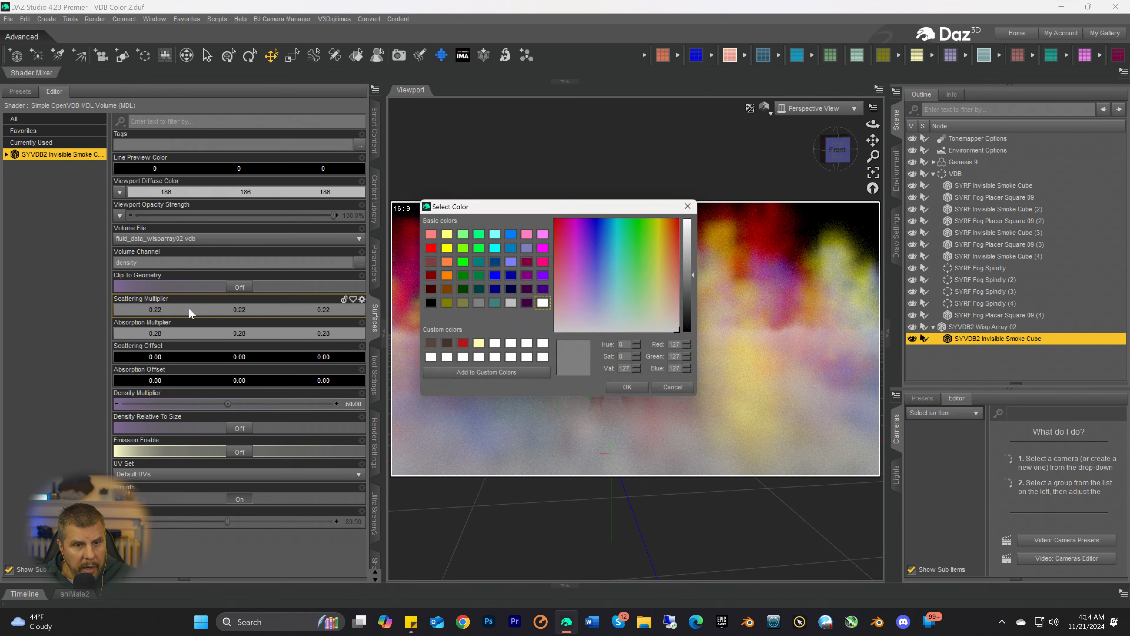
click(545, 234)
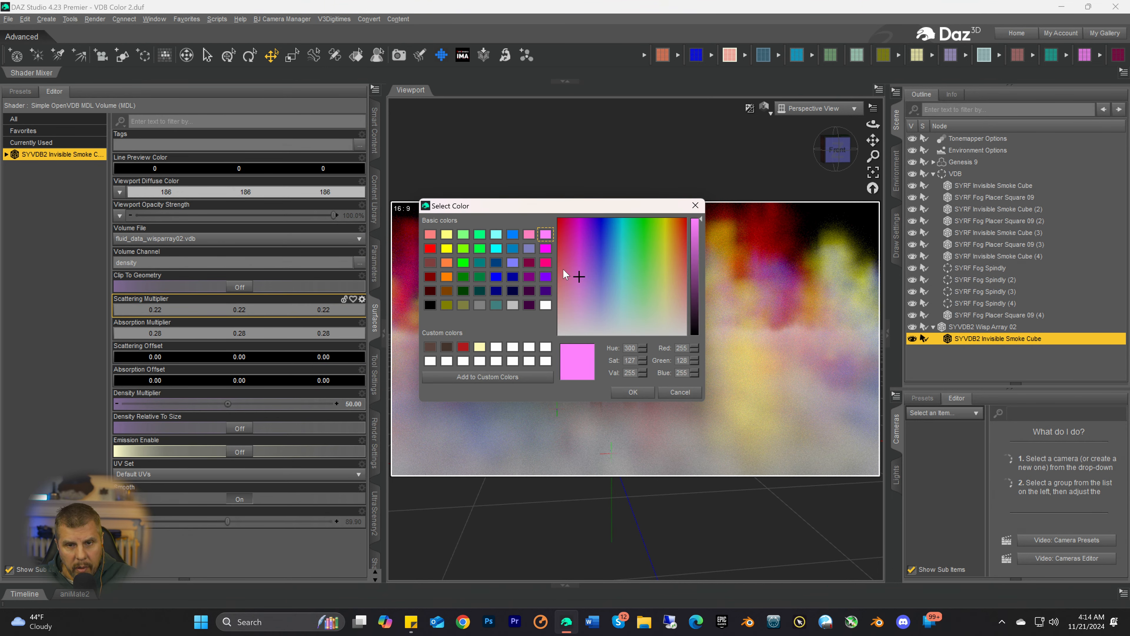
click(634, 392)
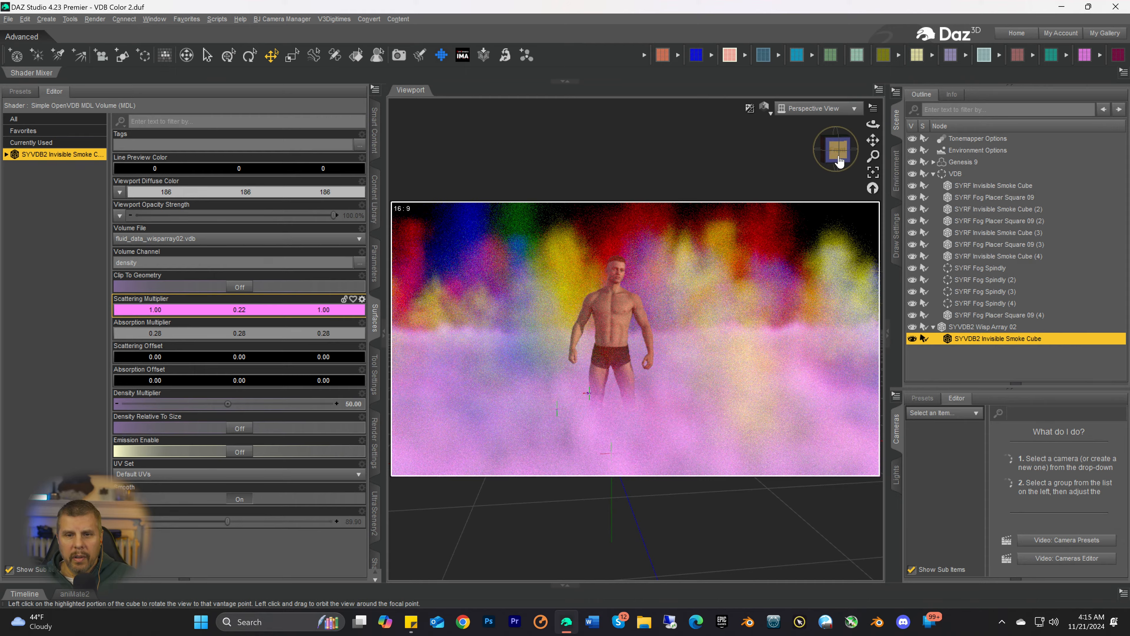
click(830, 161)
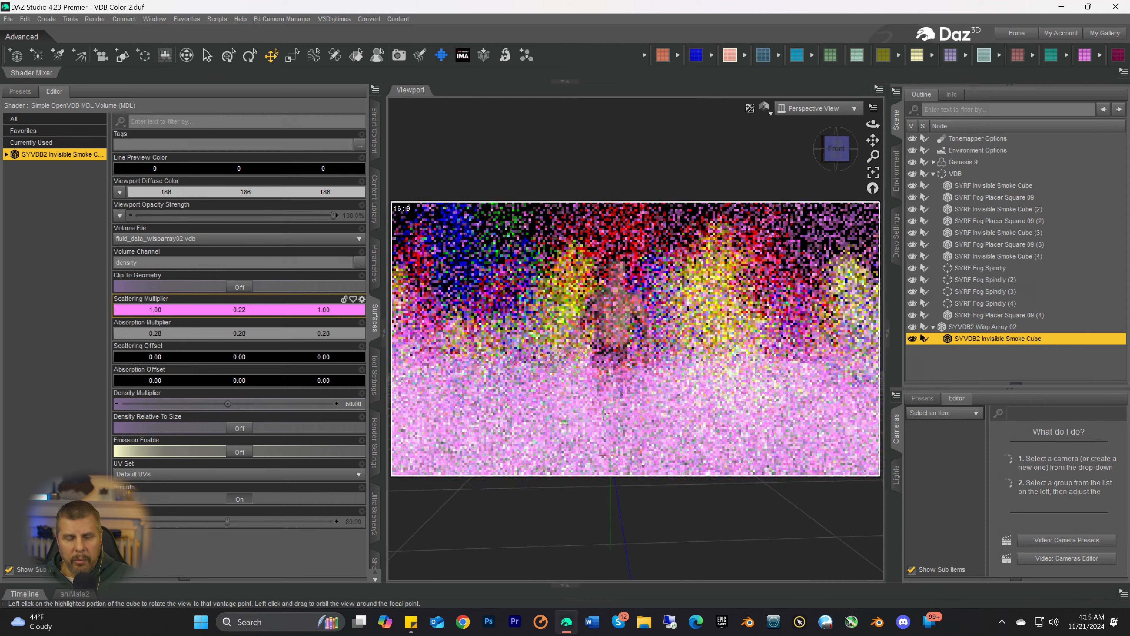
click(839, 156)
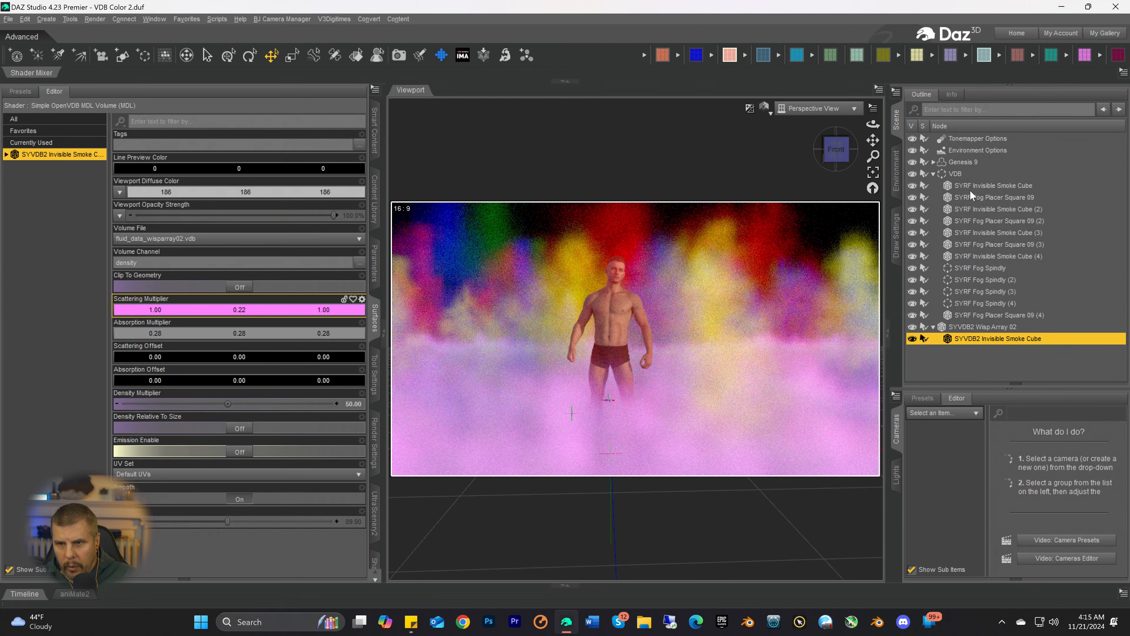
click(954, 173)
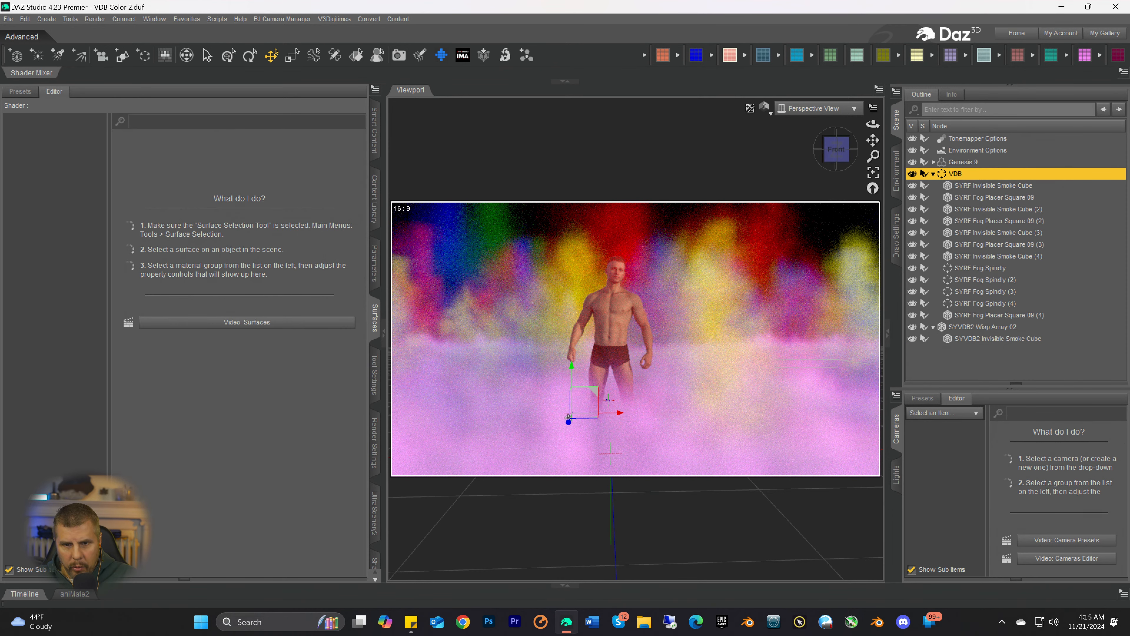
- Move the VDB fog group back to a Z Translate of -298.76
click(375, 263)
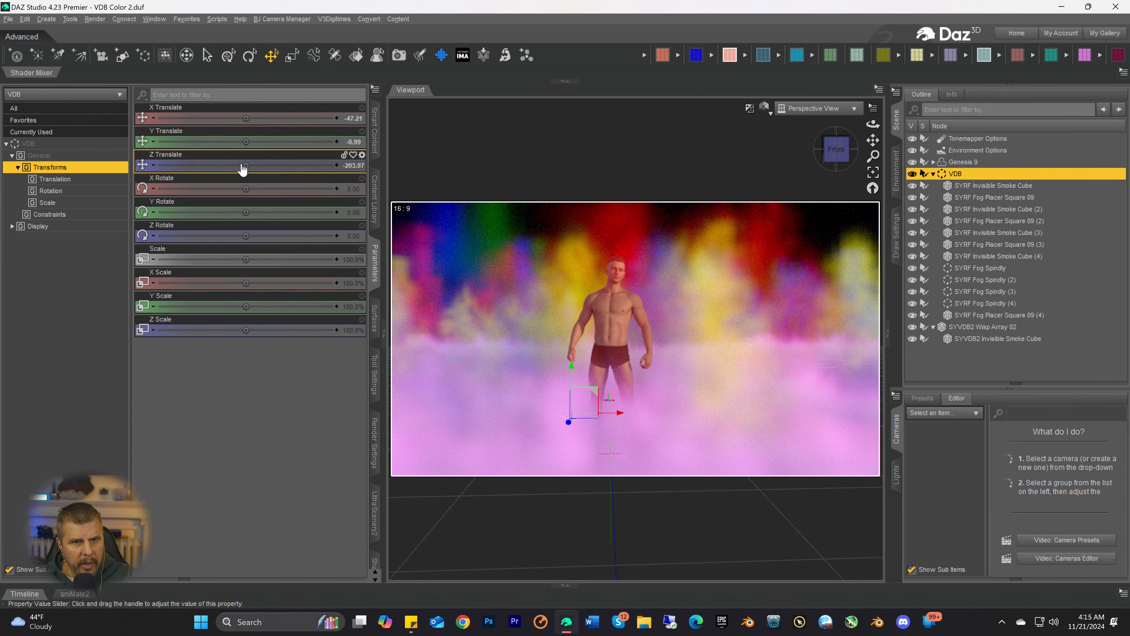
drag(246, 165, 198, 165)
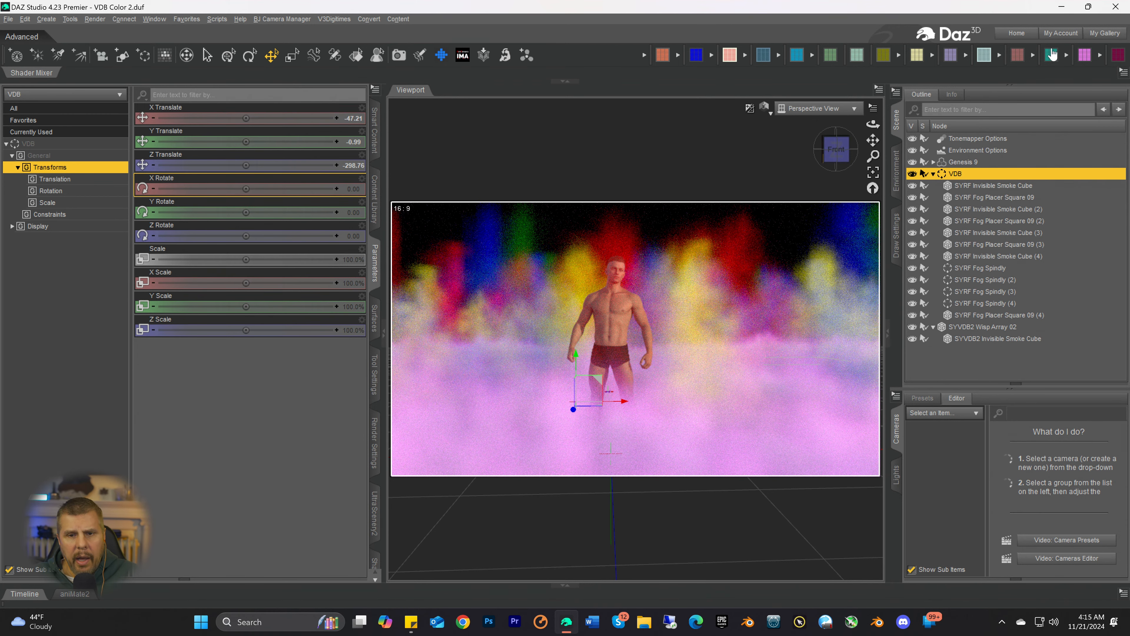
- Apply a render settings preset and launch an Iray render of the scene
click(1118, 62)
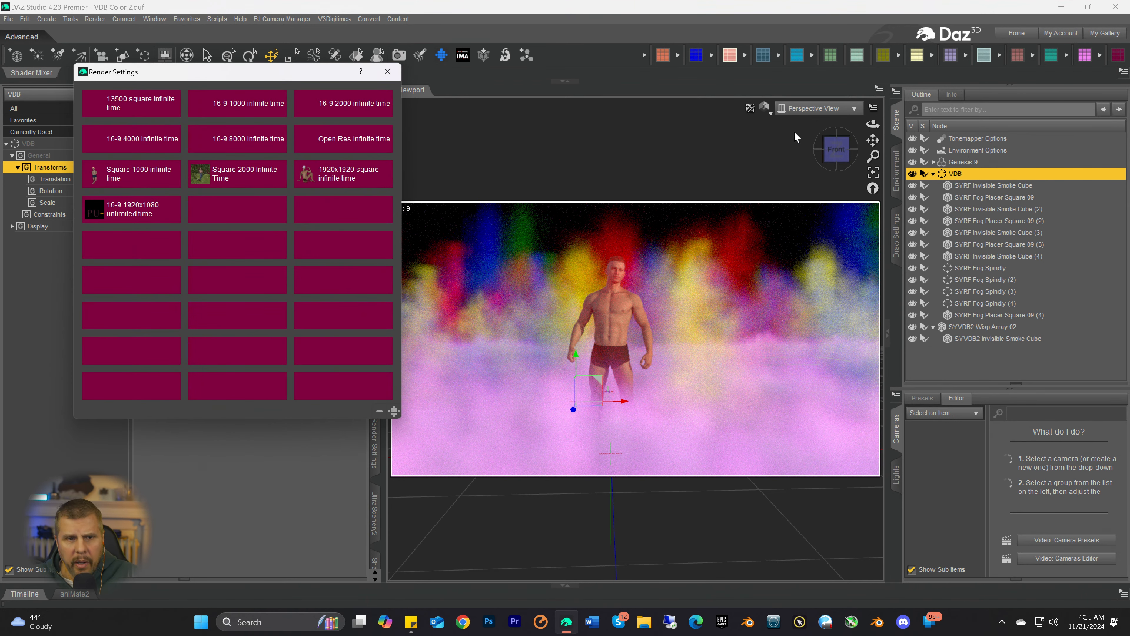
click(123, 221)
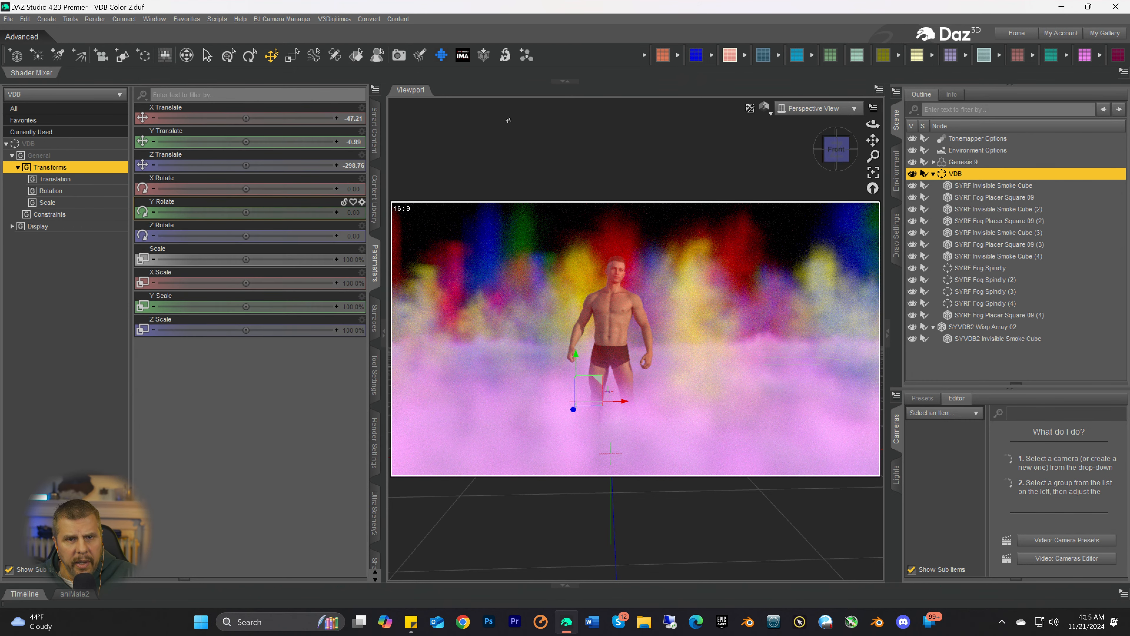
click(396, 56)
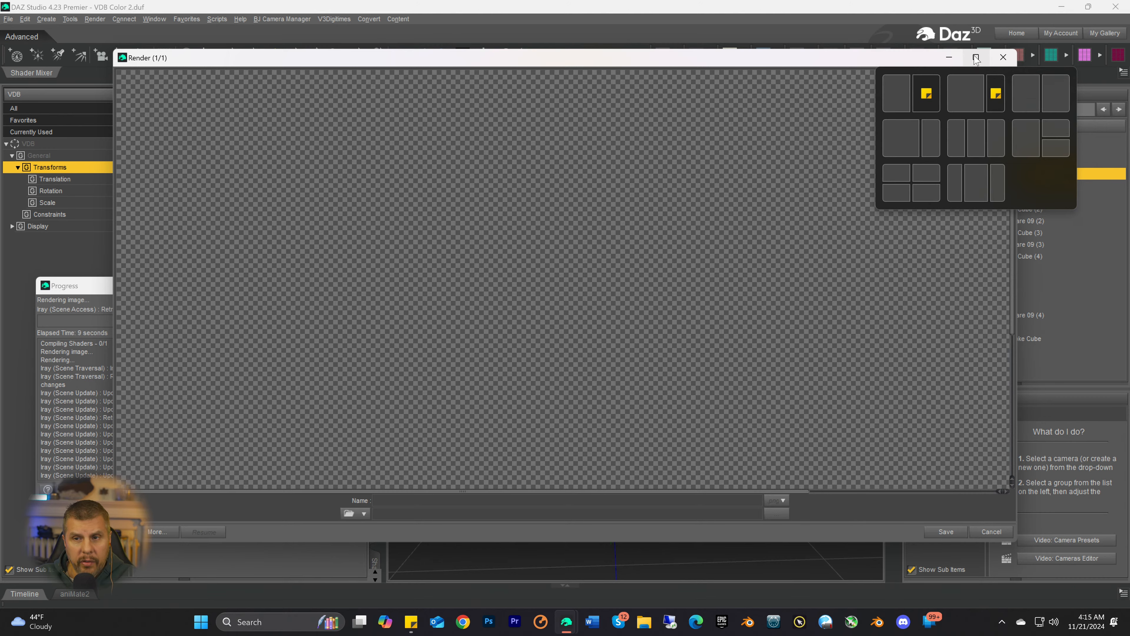
- View the render full screen, cancel it, close the Render window, and select SYRF Fog Spindly
click(975, 58)
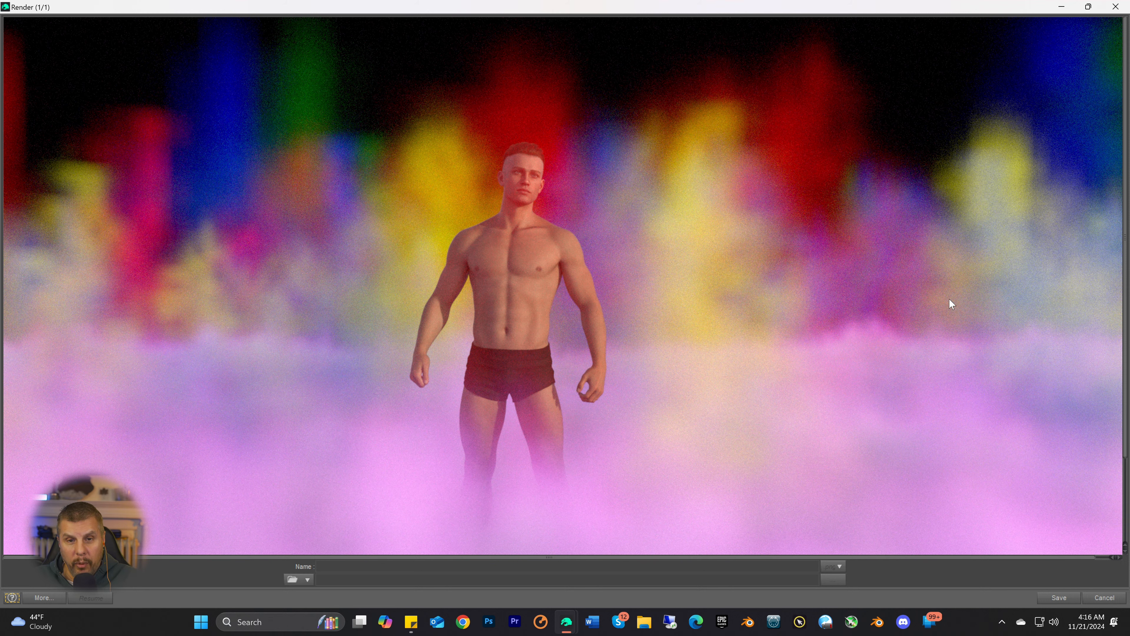
click(1101, 598)
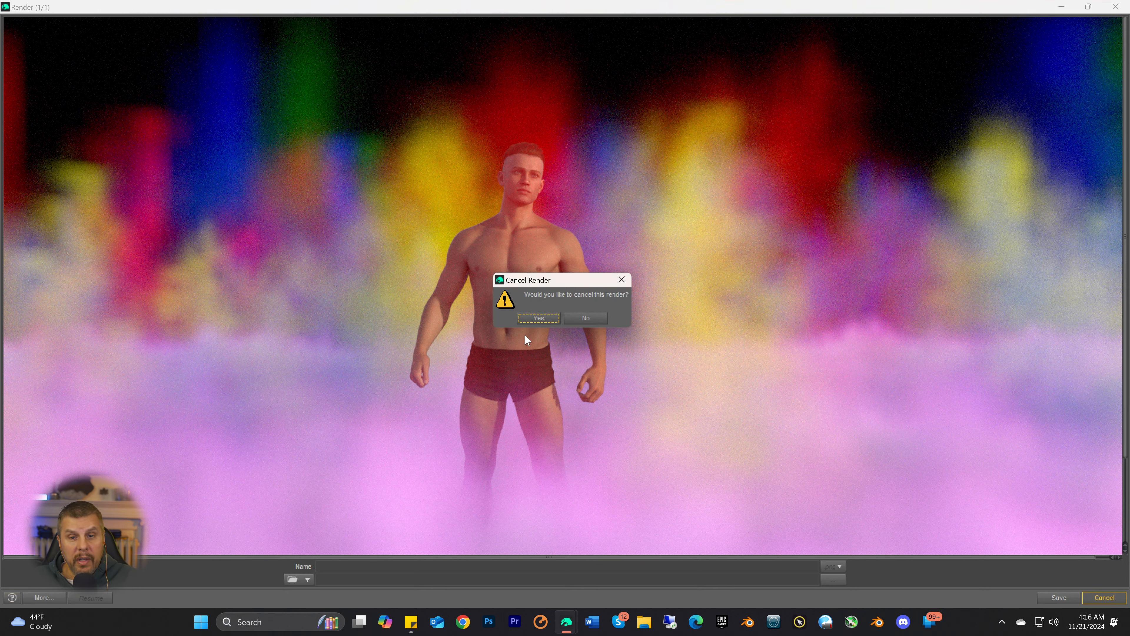
click(538, 318)
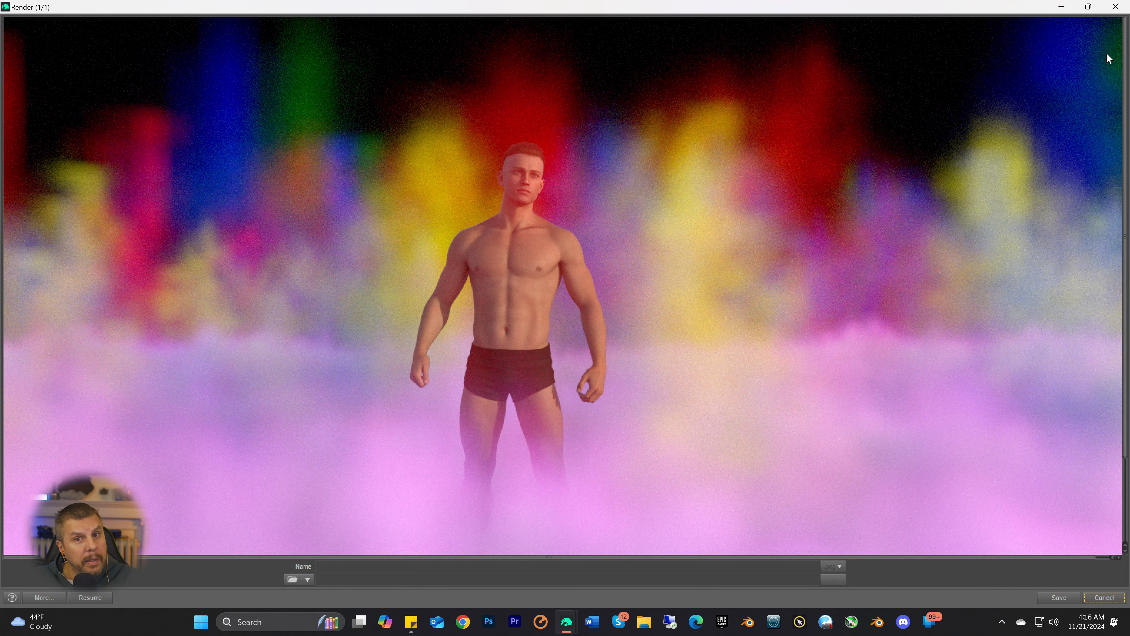
click(1115, 13)
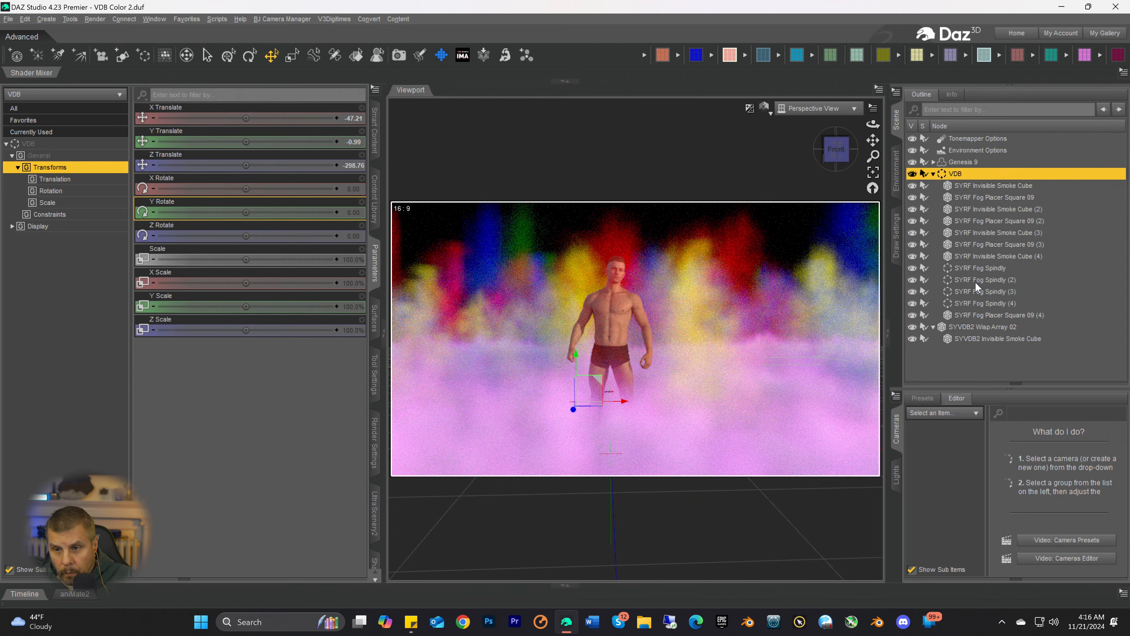
click(970, 264)
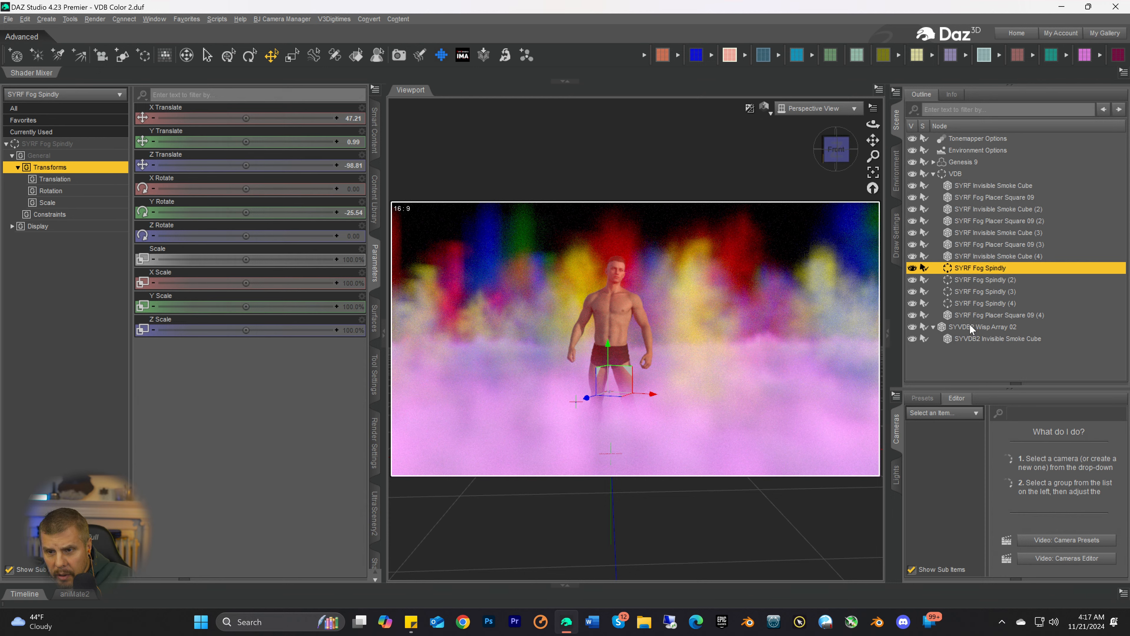
click(962, 315)
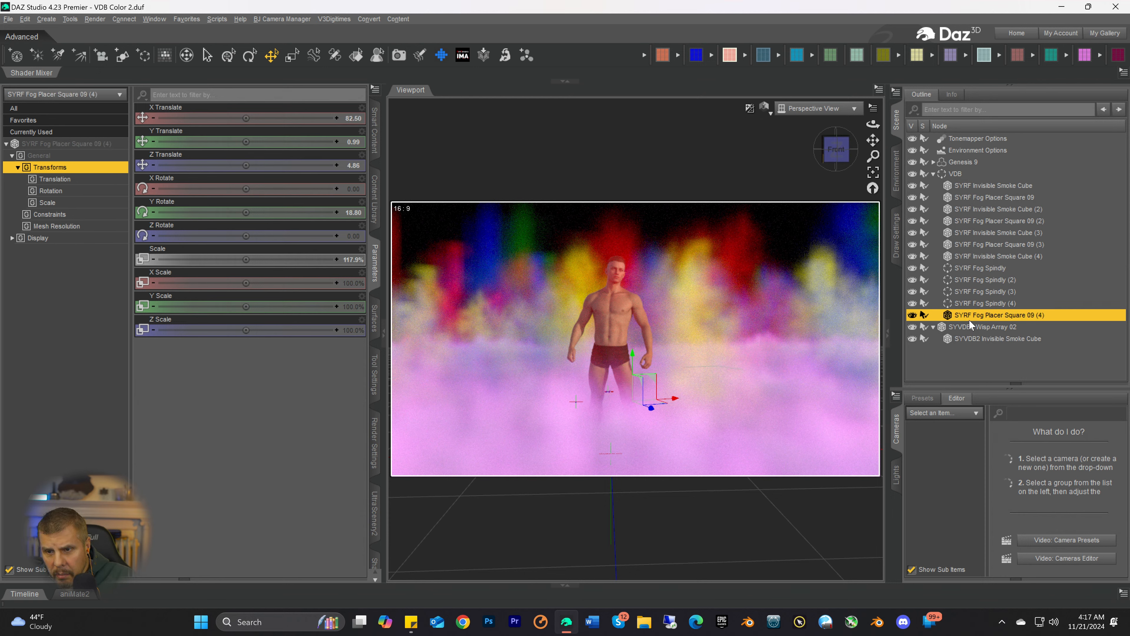
click(977, 267)
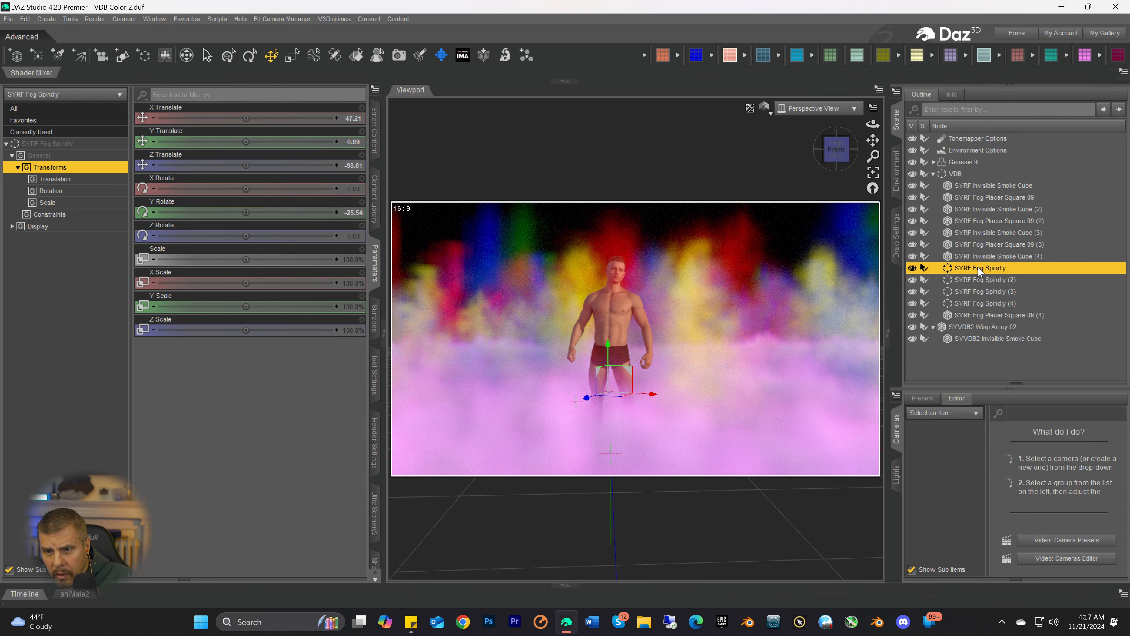
click(977, 257)
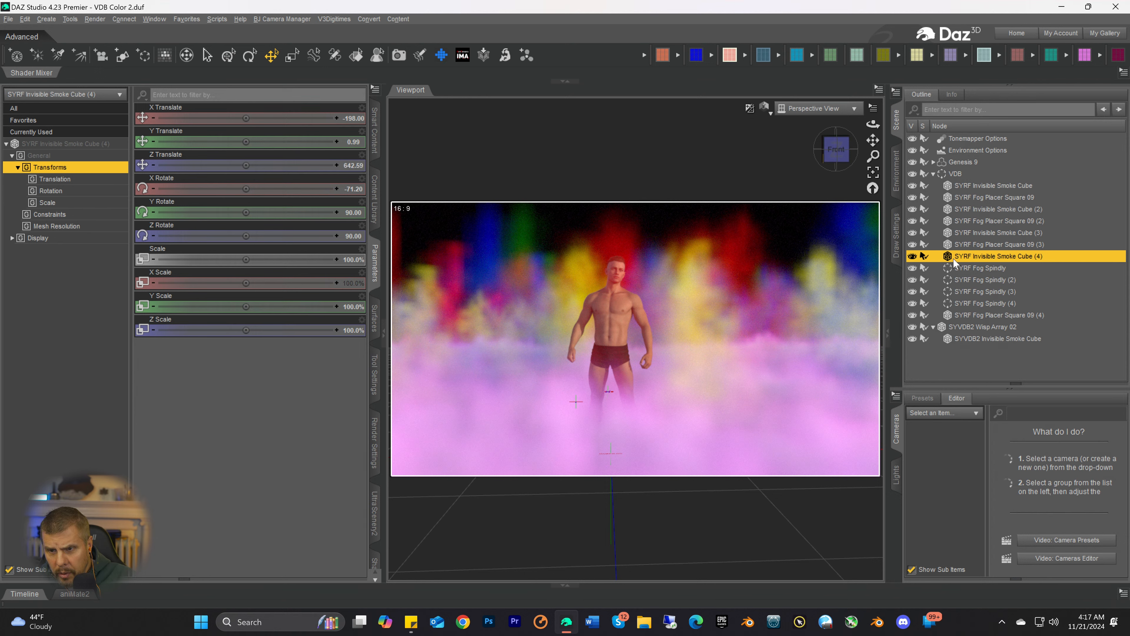
click(976, 233)
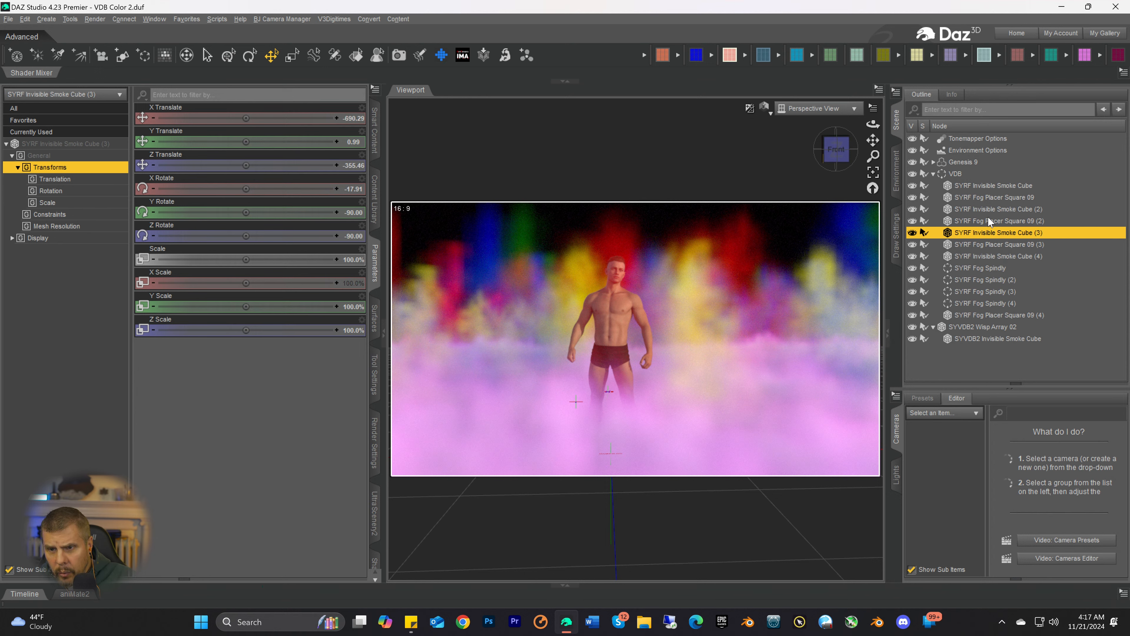
click(983, 186)
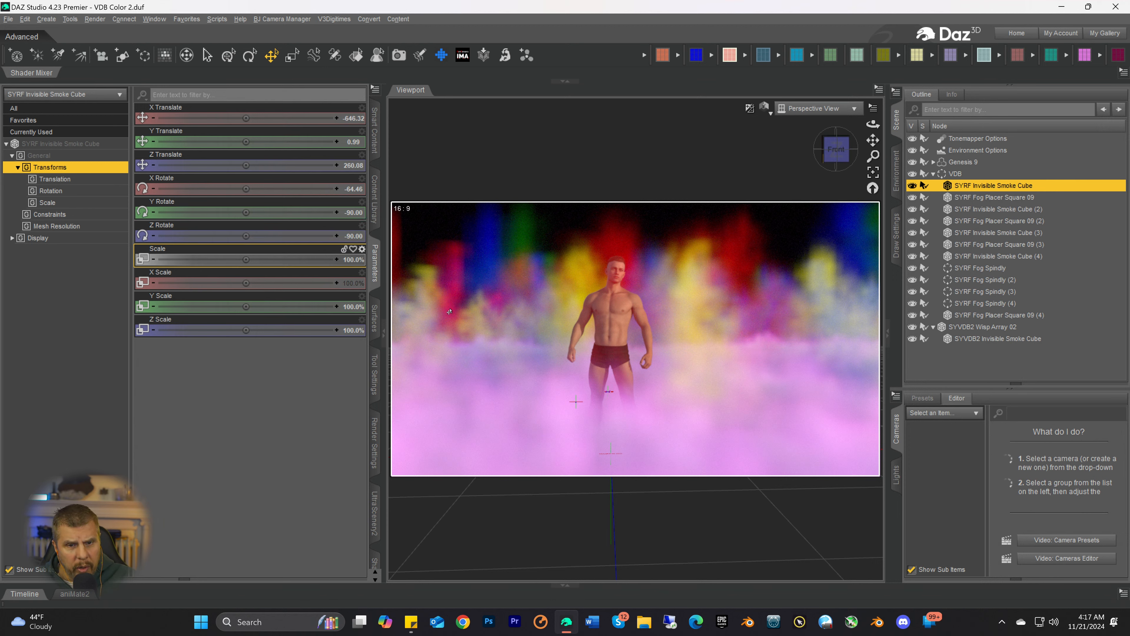
- Switch Density Relative To Size On for the selected smoke cube and SYRF Invisible Smoke Cube (2)
click(374, 318)
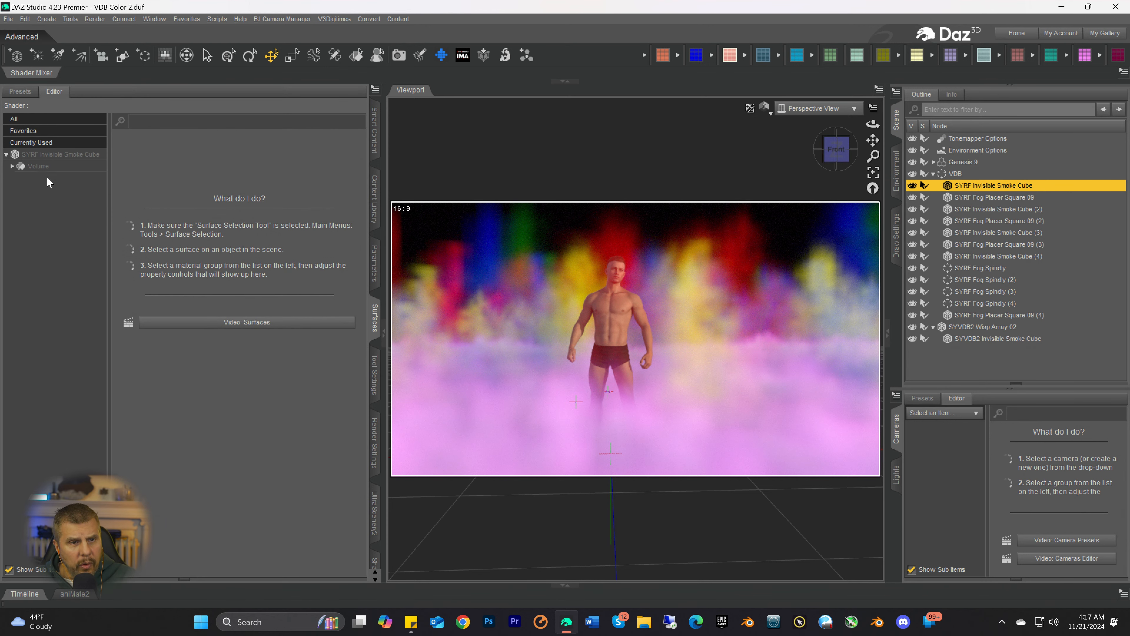
click(42, 154)
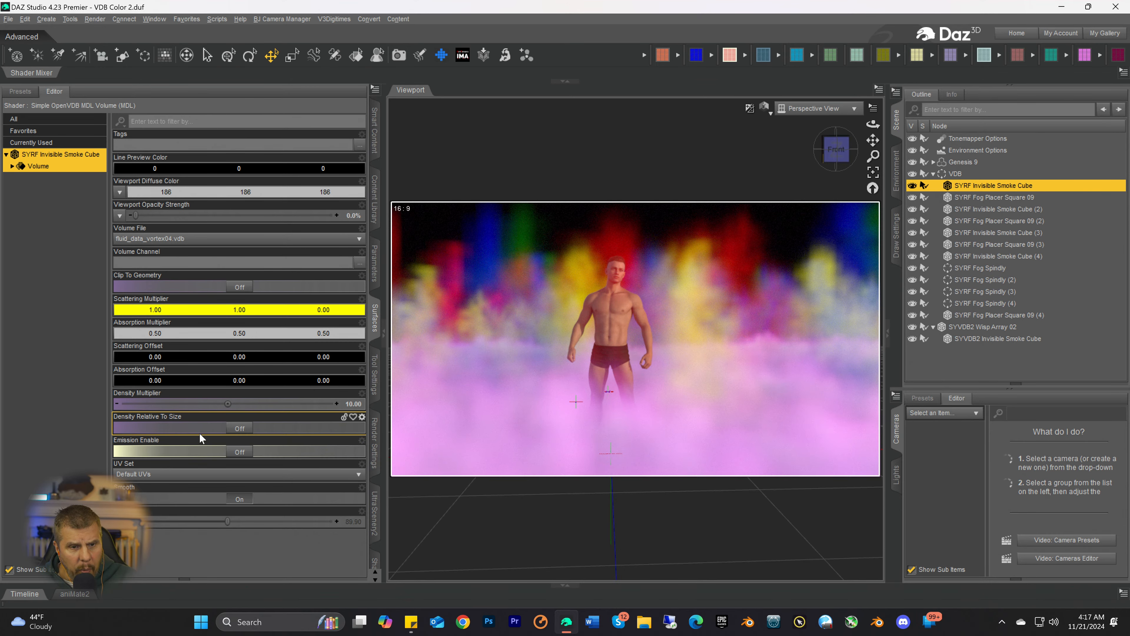
click(239, 428)
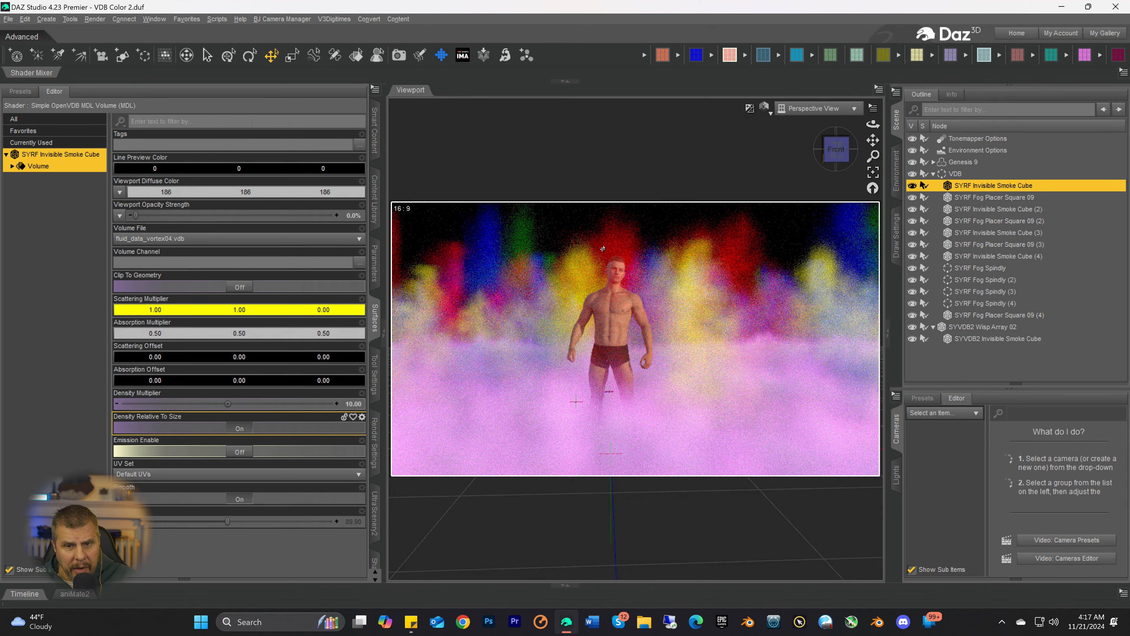
click(973, 212)
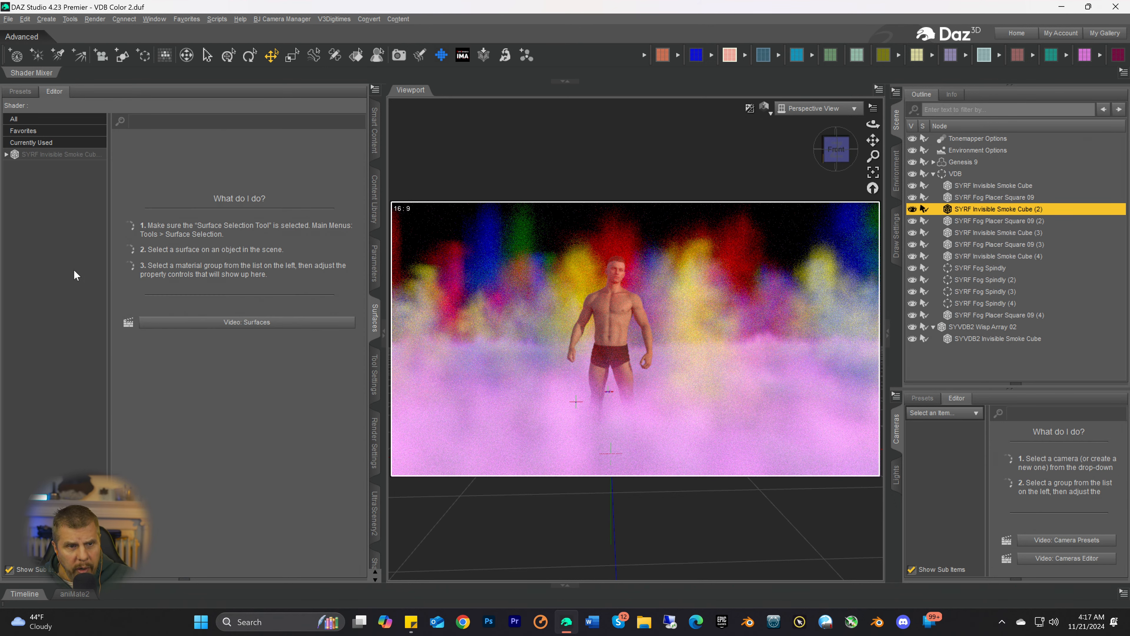
click(48, 154)
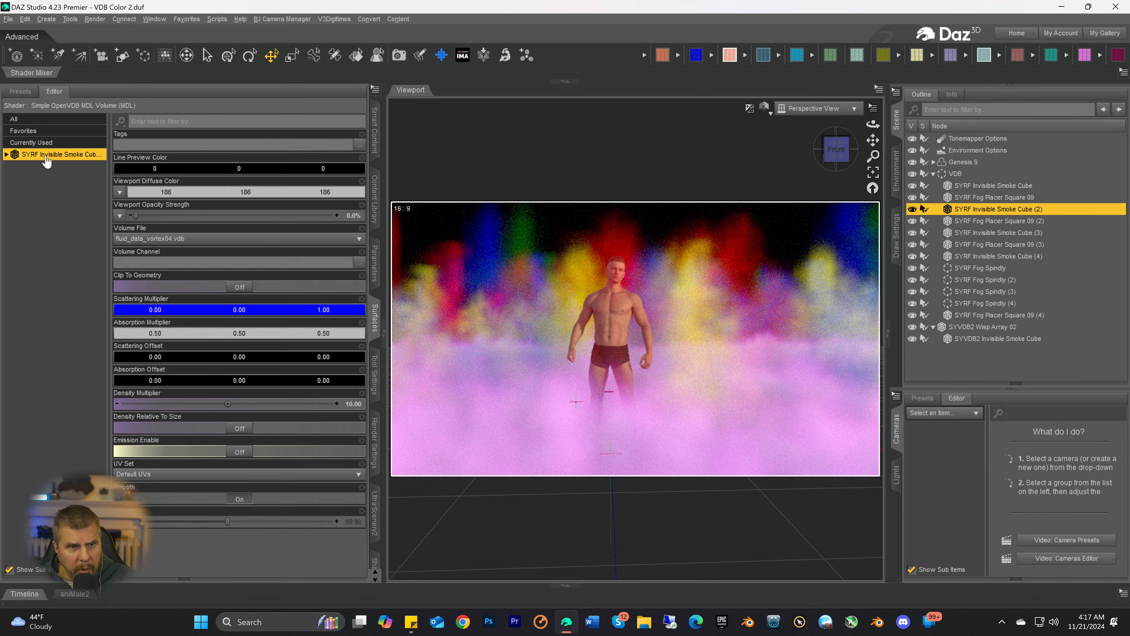
click(239, 427)
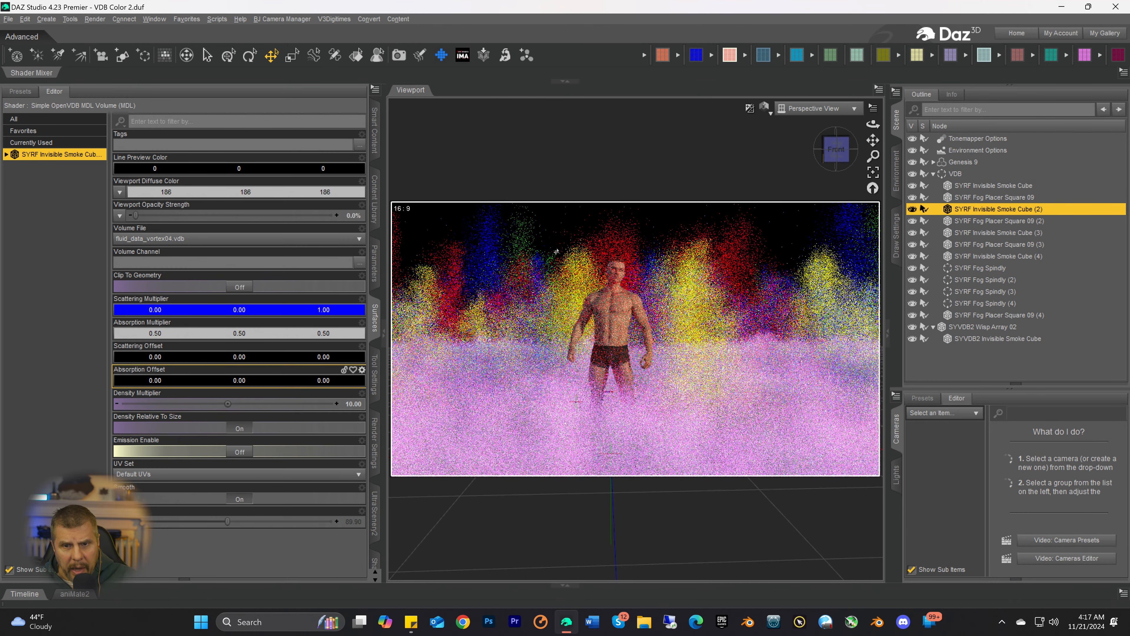
- Switch Density Relative To Size On for Smoke Cubes (3) and (4), then select the SYVDB2 cube
click(981, 233)
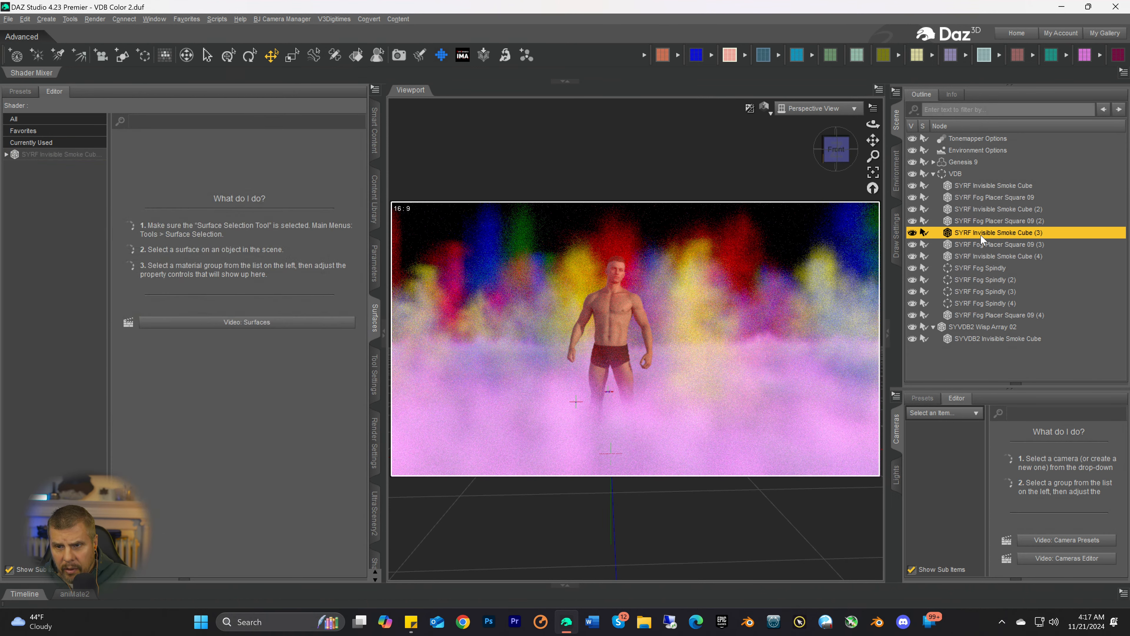
click(53, 156)
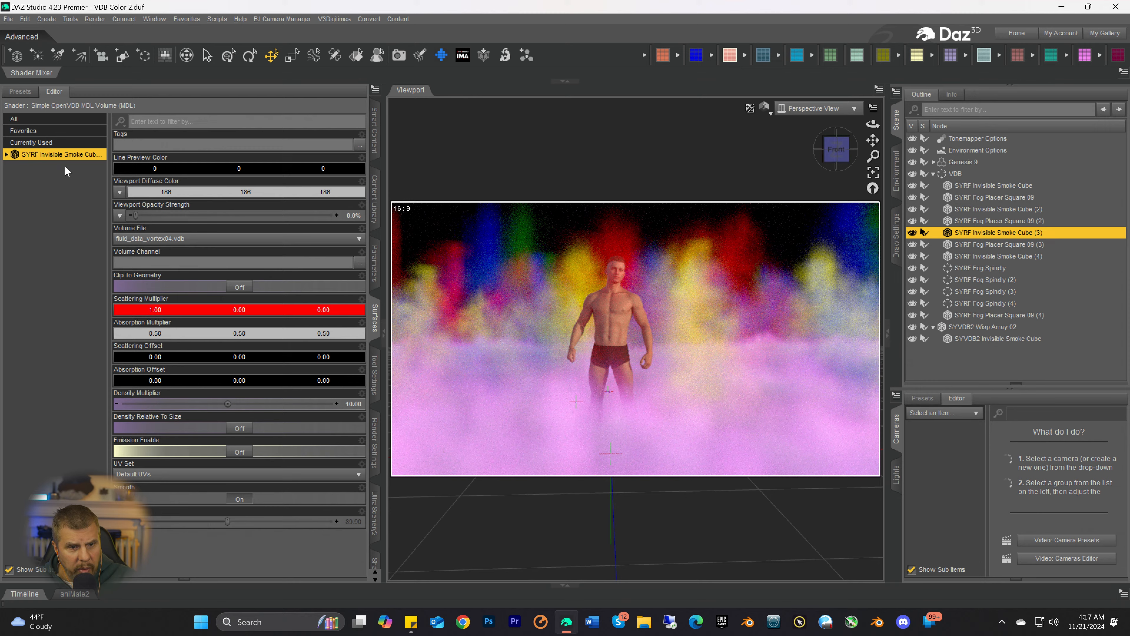
click(239, 428)
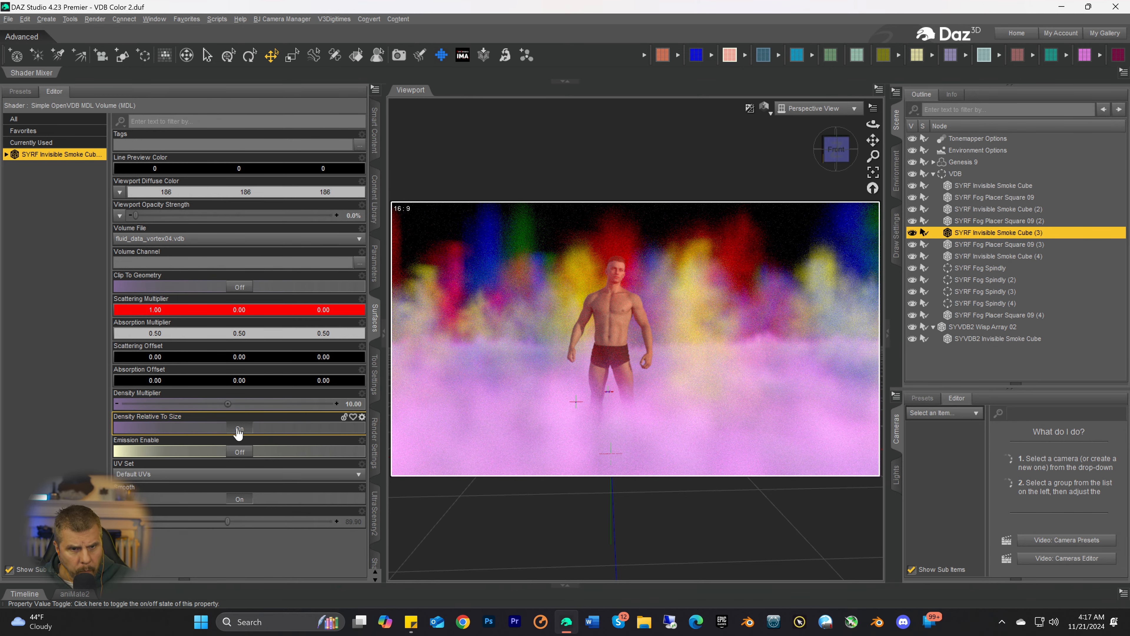
click(963, 256)
click(48, 155)
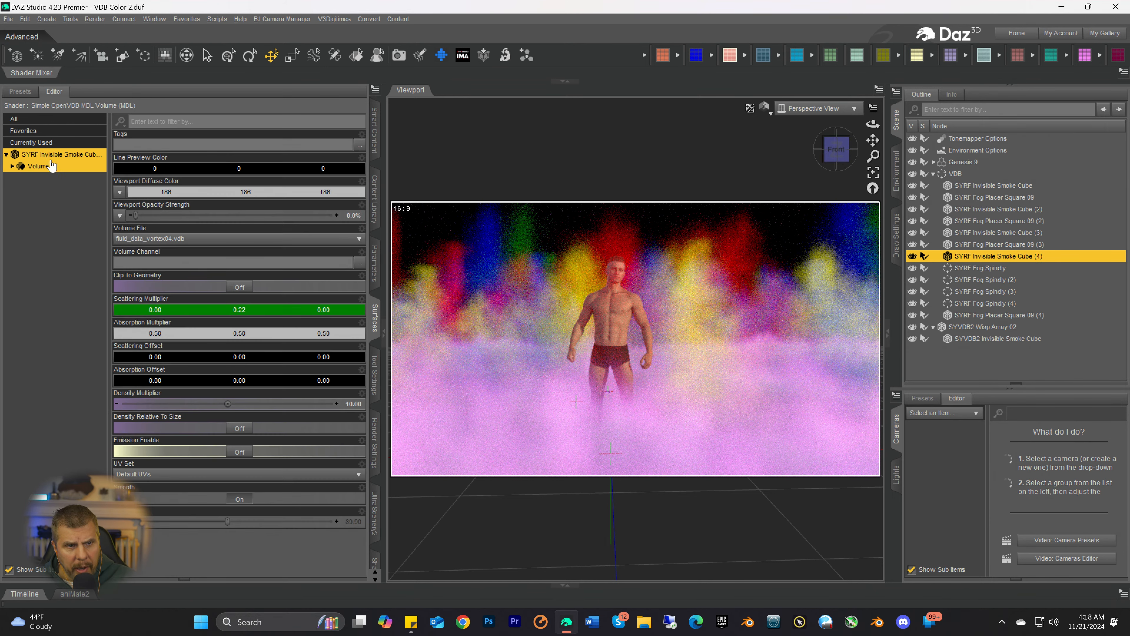
click(239, 428)
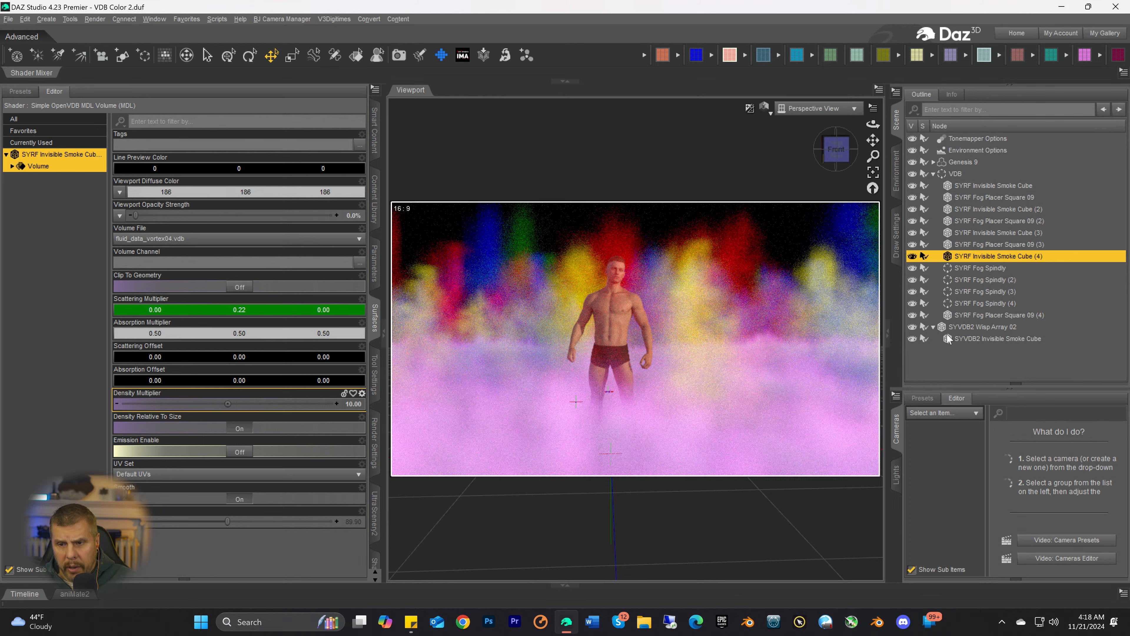
click(956, 331)
click(956, 339)
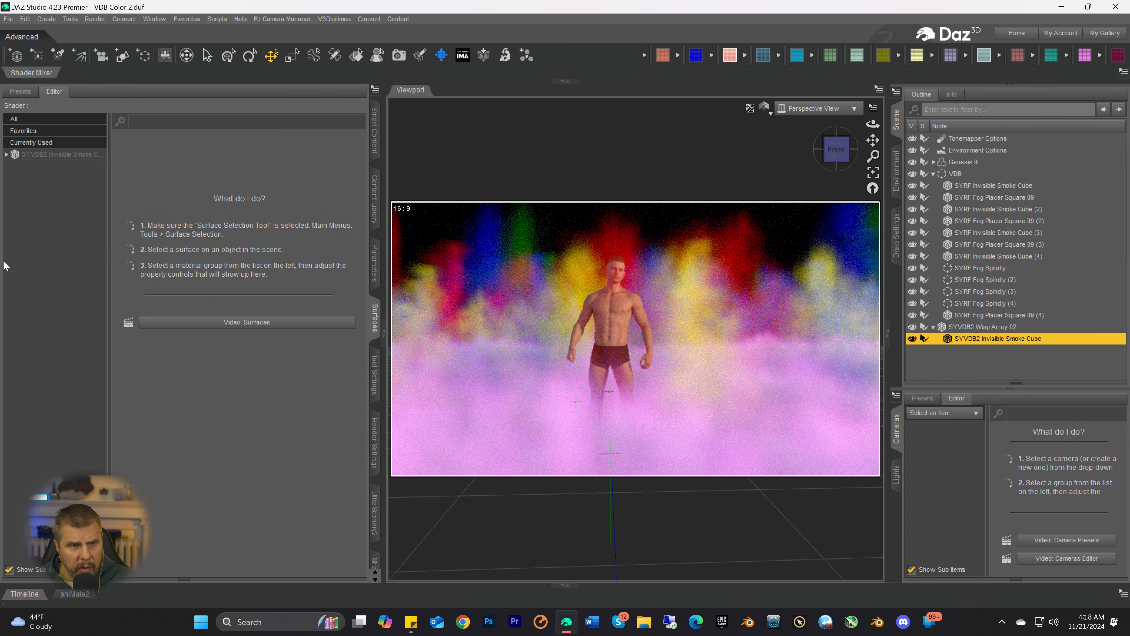
- Enable Density Relative To Size on the SYVDB2 smoke cube and frame the figure from the front, zoomed out
click(52, 155)
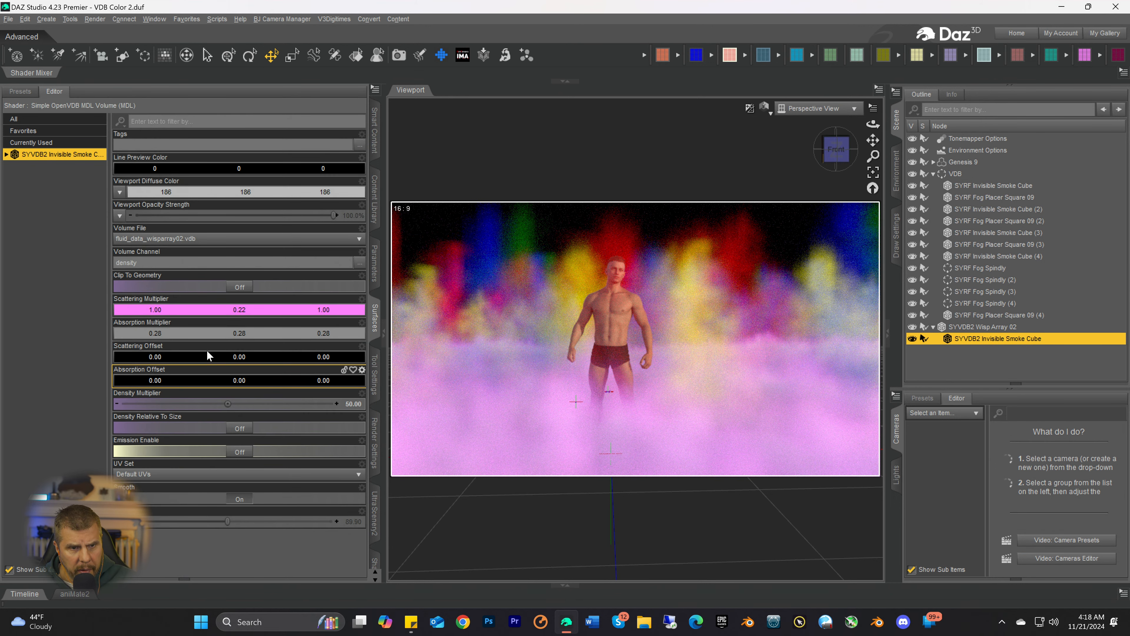
click(239, 429)
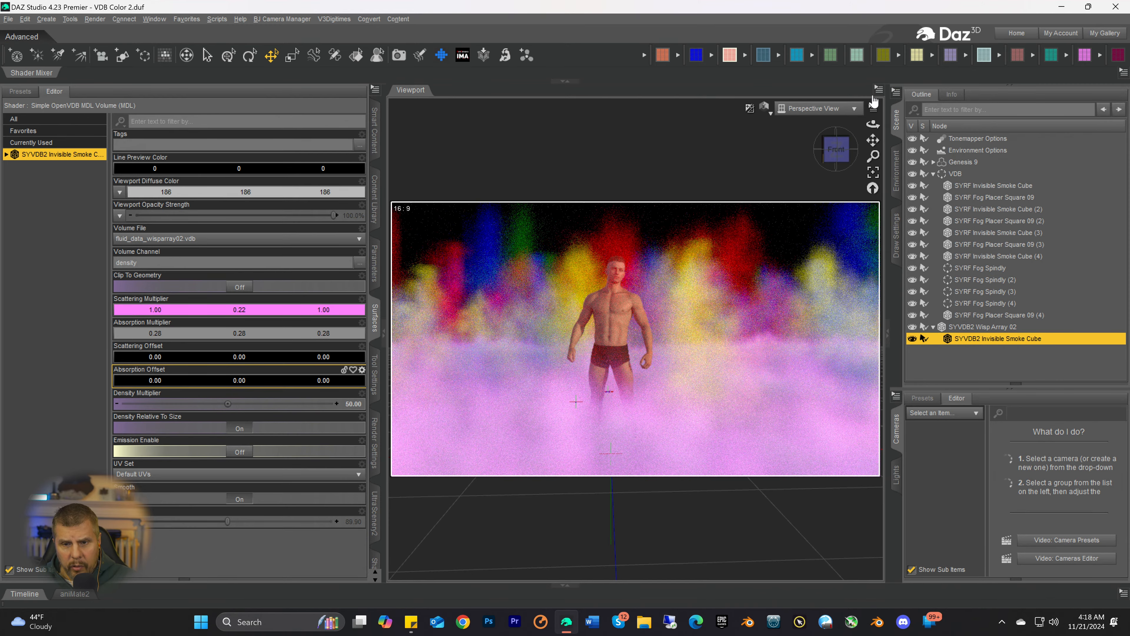
click(836, 155)
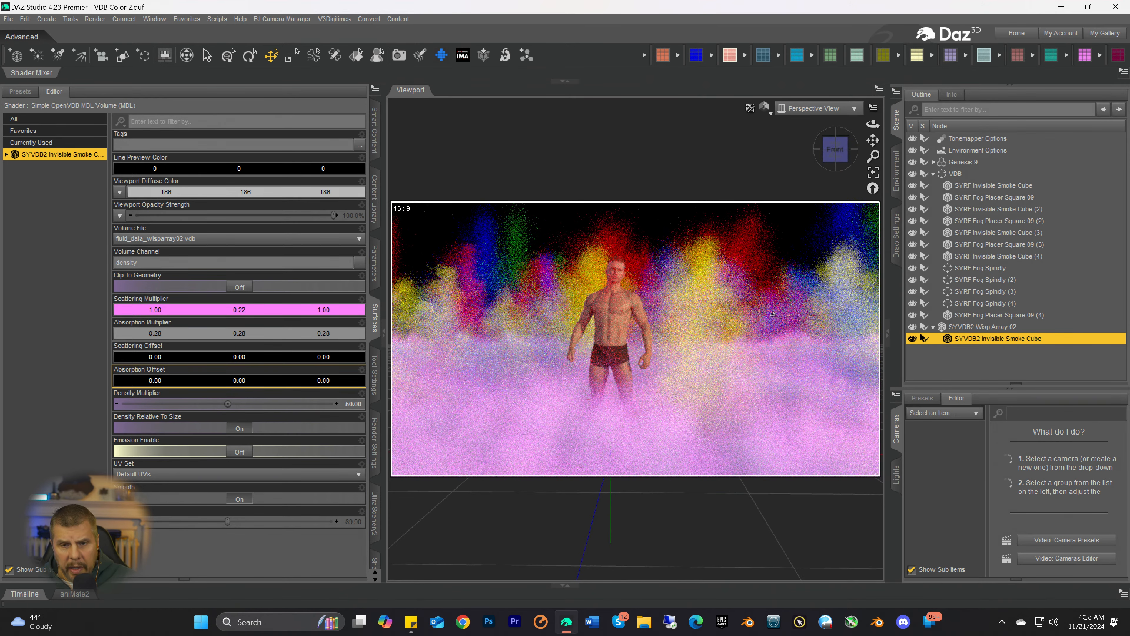
scroll(747, 271, down, 2)
scroll(747, 232, down, 2)
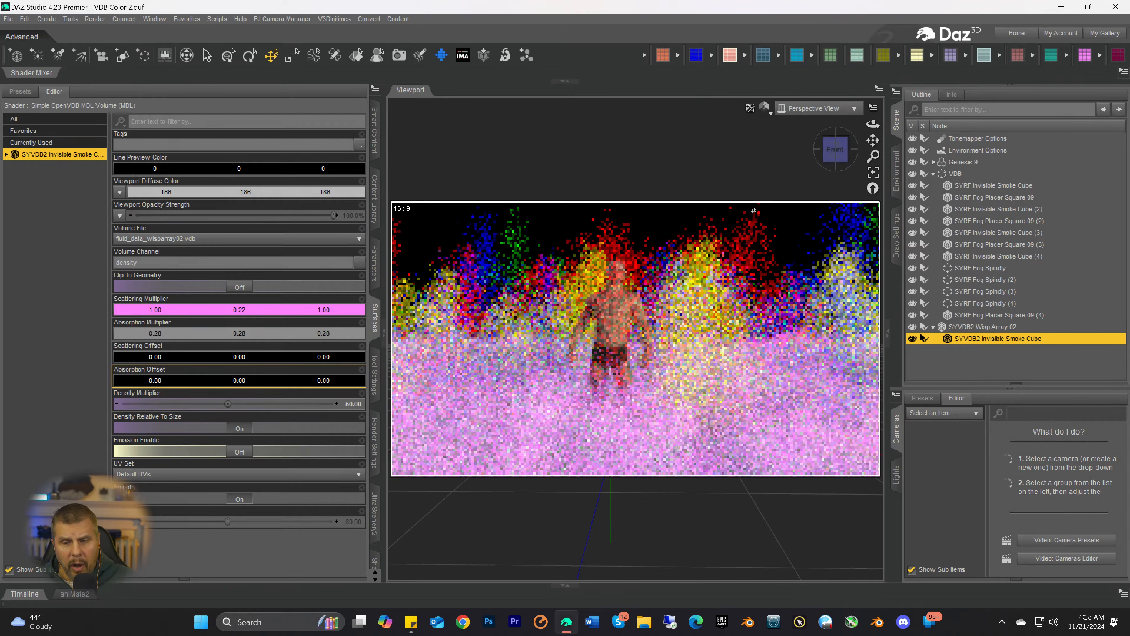
scroll(749, 214, down, 1)
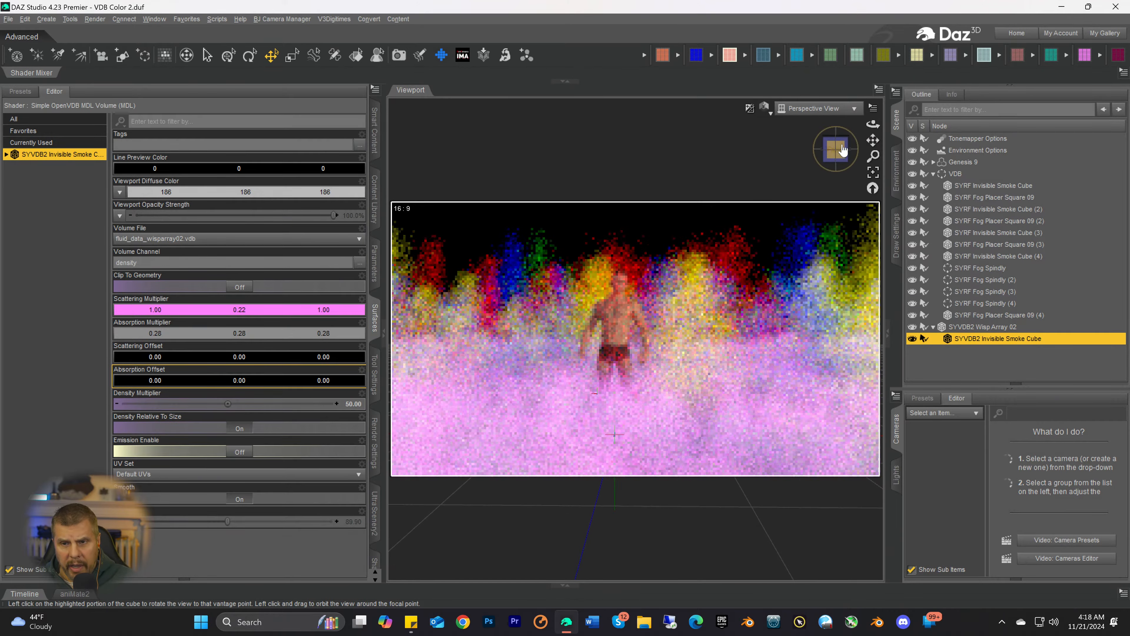
click(837, 151)
drag(873, 141, 872, 154)
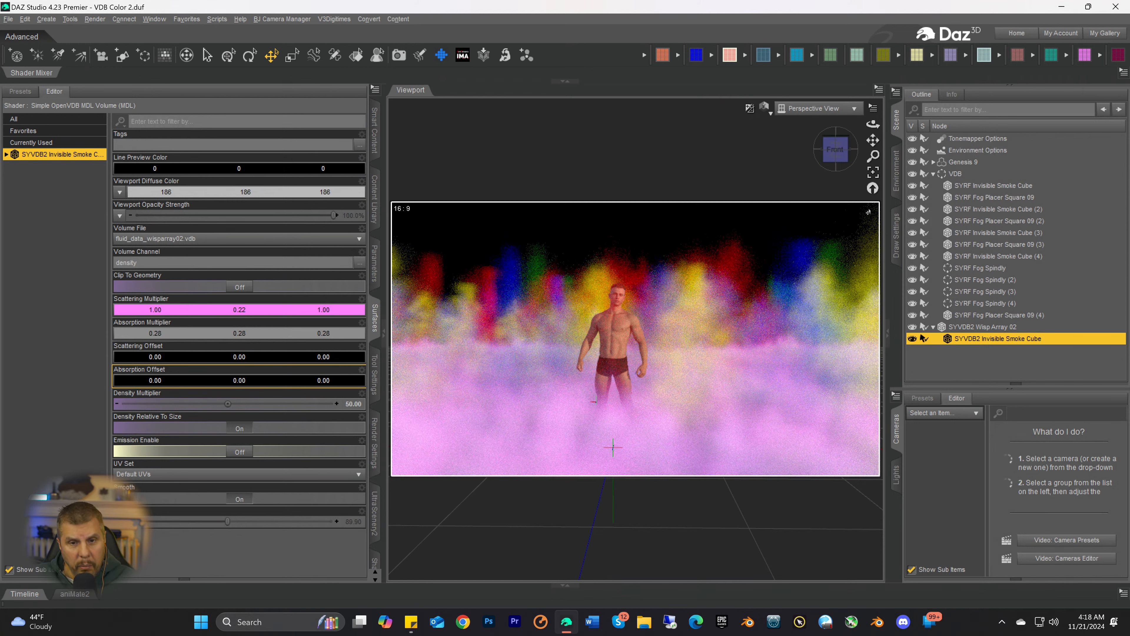
- Raise the VDB group's Y Translate from -0.99 to 69.97
click(956, 174)
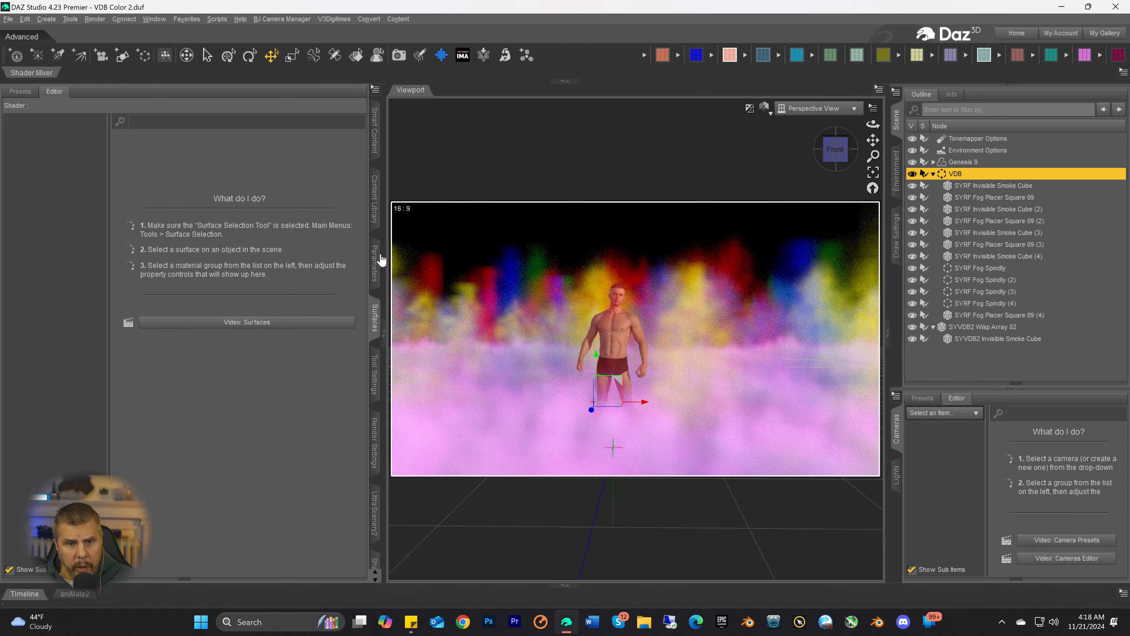
click(375, 262)
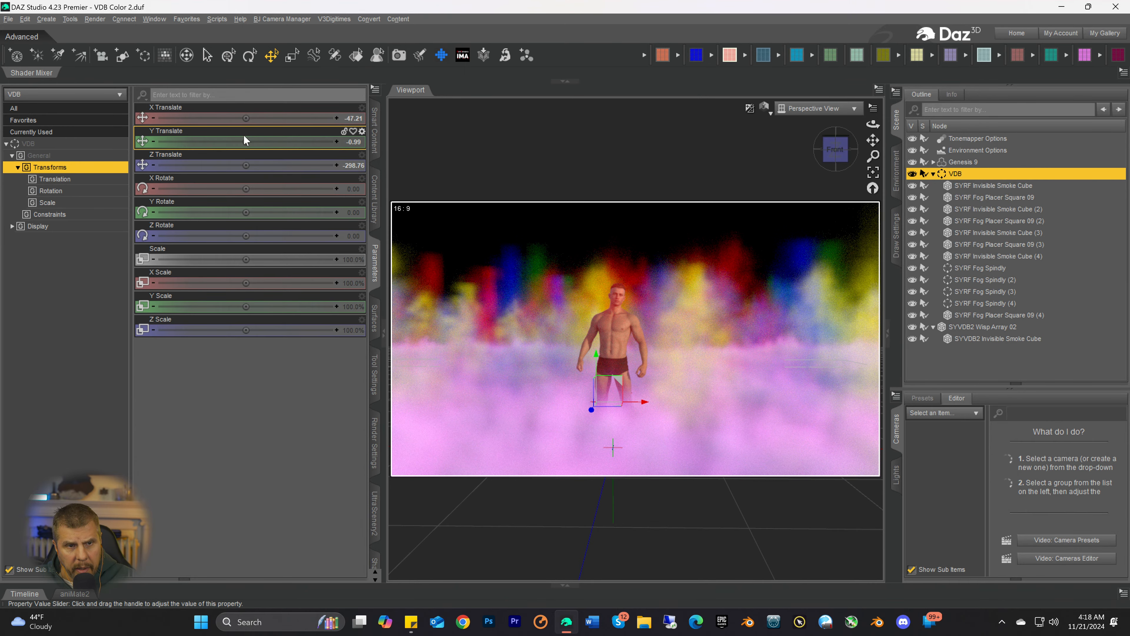
drag(245, 141, 281, 141)
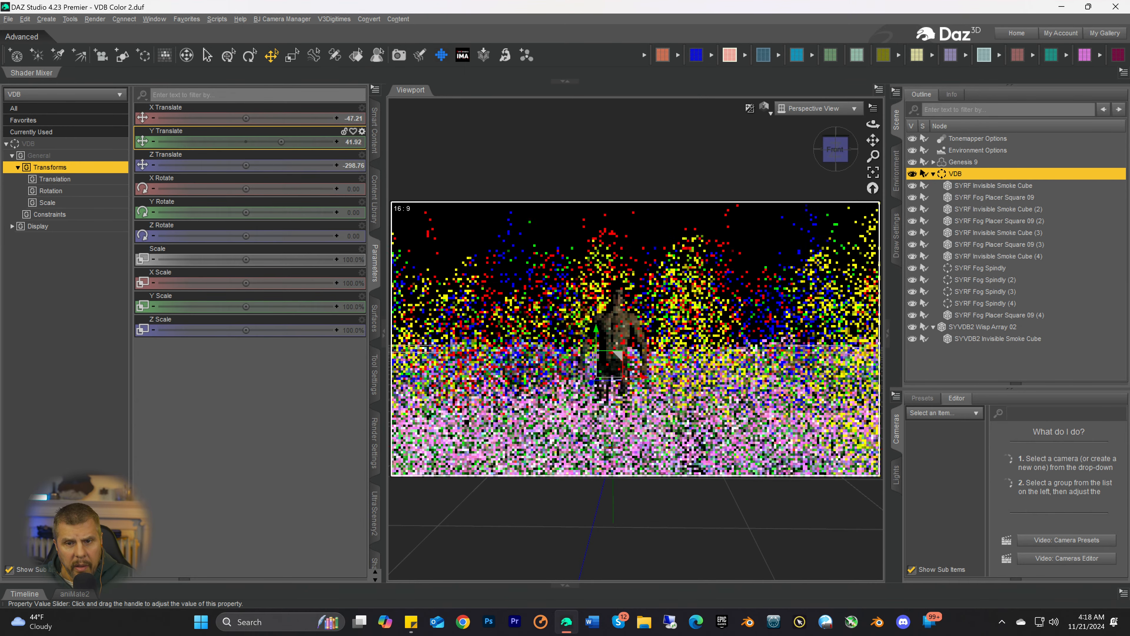
drag(281, 141, 285, 142)
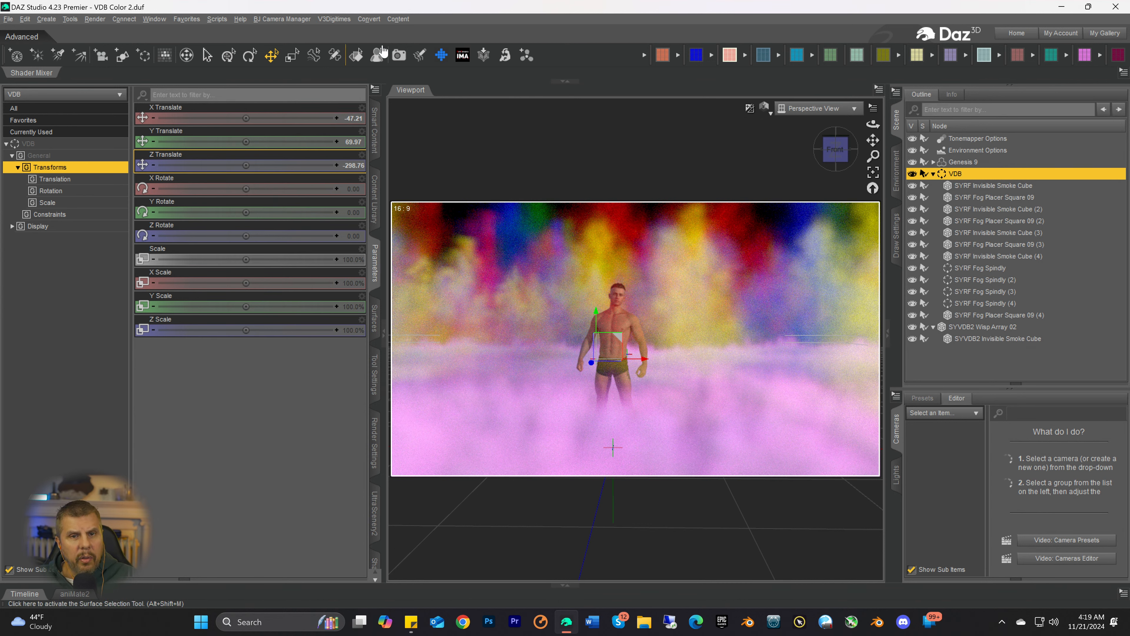
- Render the fog scene in Iray and maximize the Render window
click(399, 59)
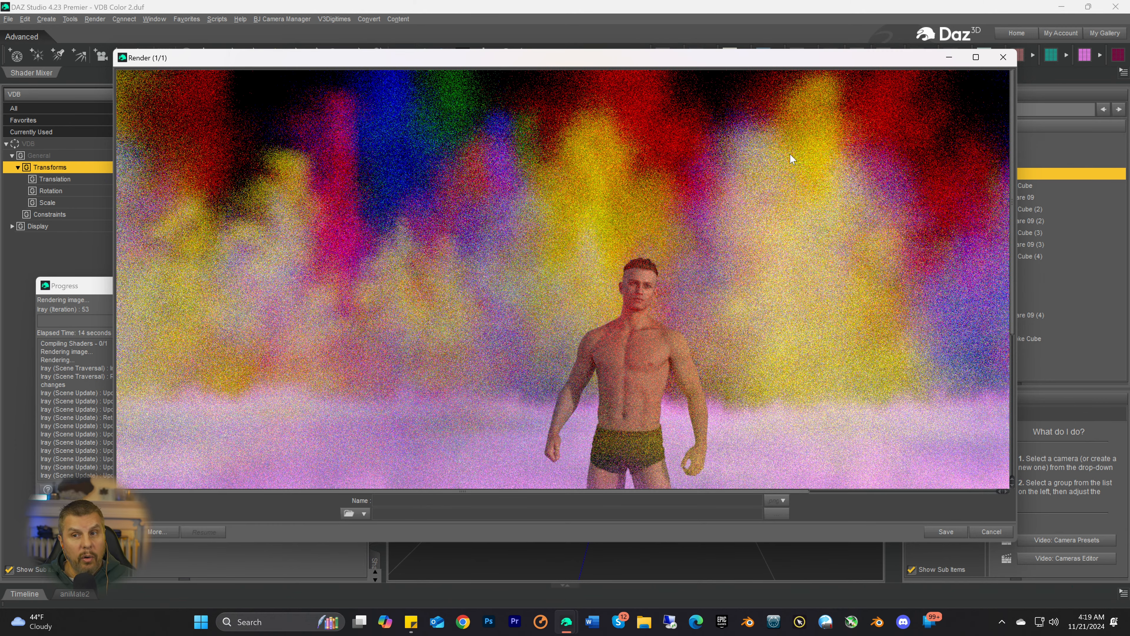
click(976, 58)
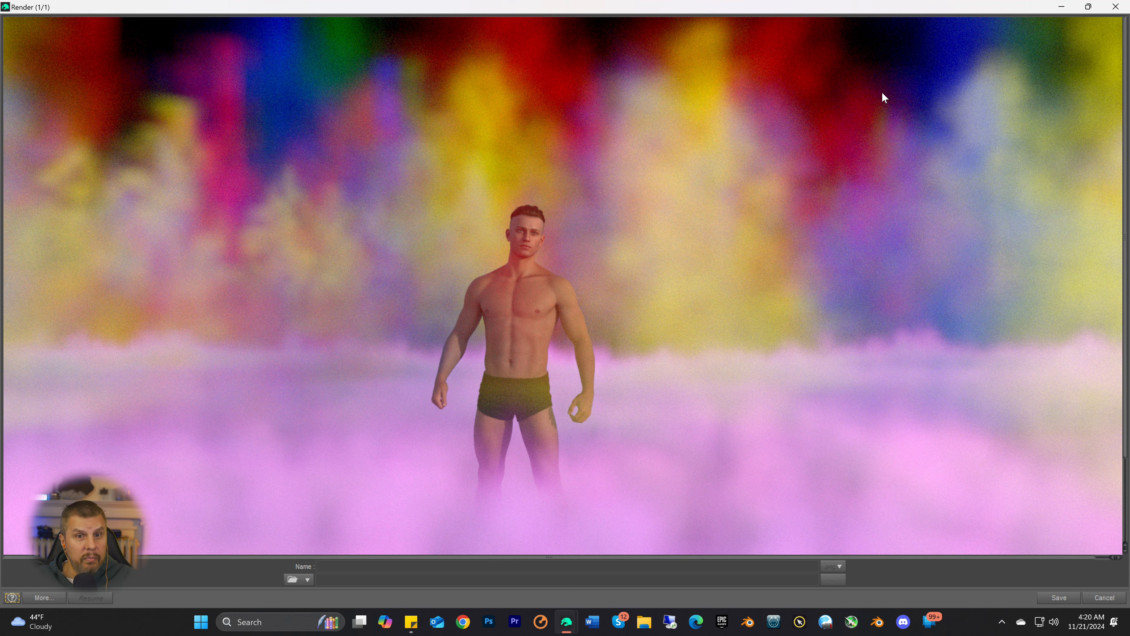
- Inspect the finished fog render, then minimize the Render window to return to the scene
scroll(842, 133, down, 3)
scroll(832, 155, up, 3)
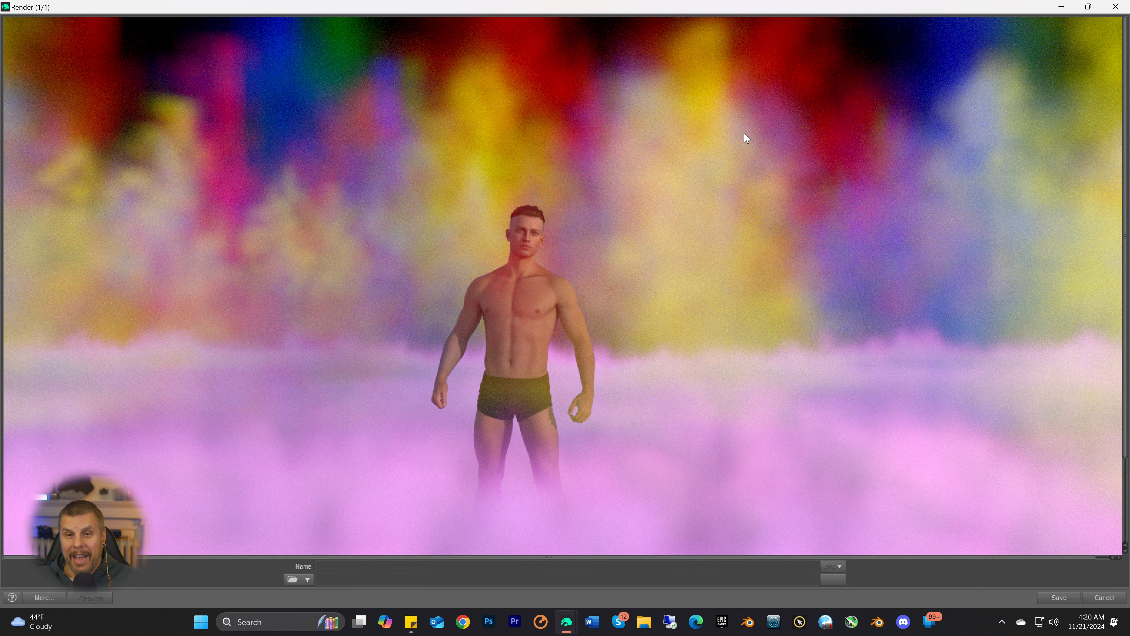
scroll(749, 130, down, 3)
scroll(743, 142, up, 3)
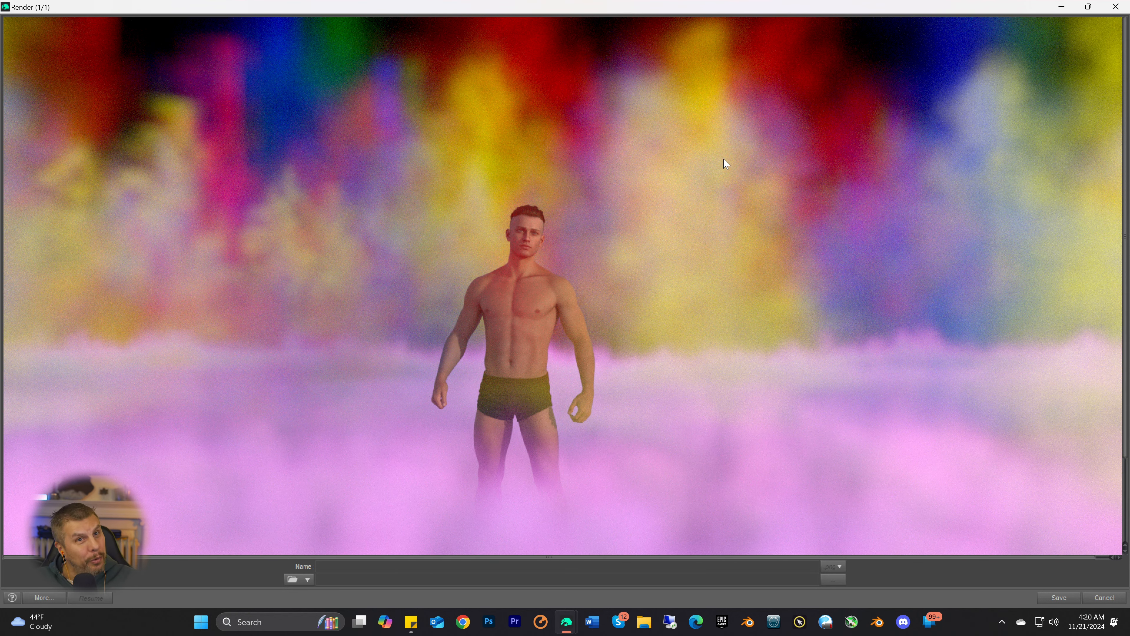
scroll(740, 158, down, 3)
scroll(736, 156, up, 3)
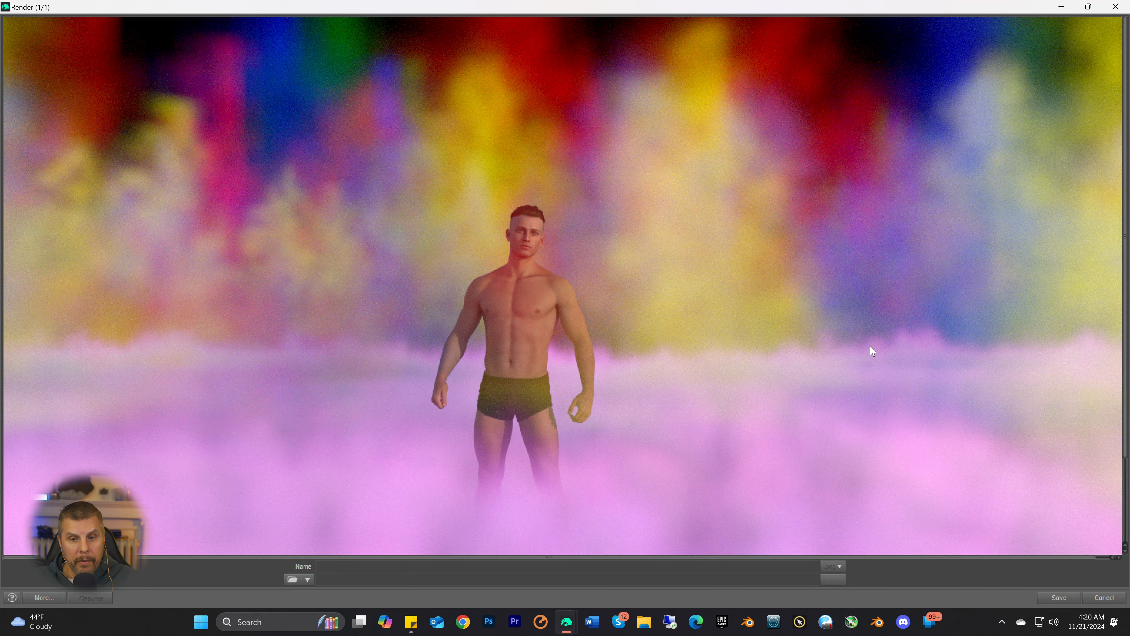
scroll(701, 355, down, 3)
scroll(81, 208, up, 3)
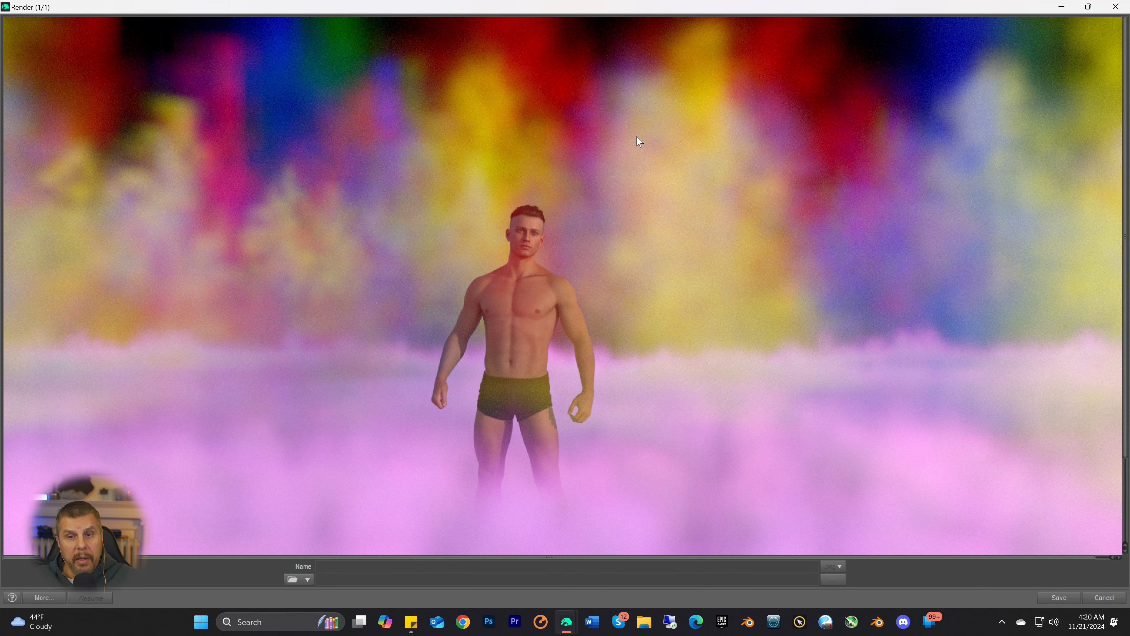
scroll(735, 223, down, 4)
scroll(728, 218, up, 4)
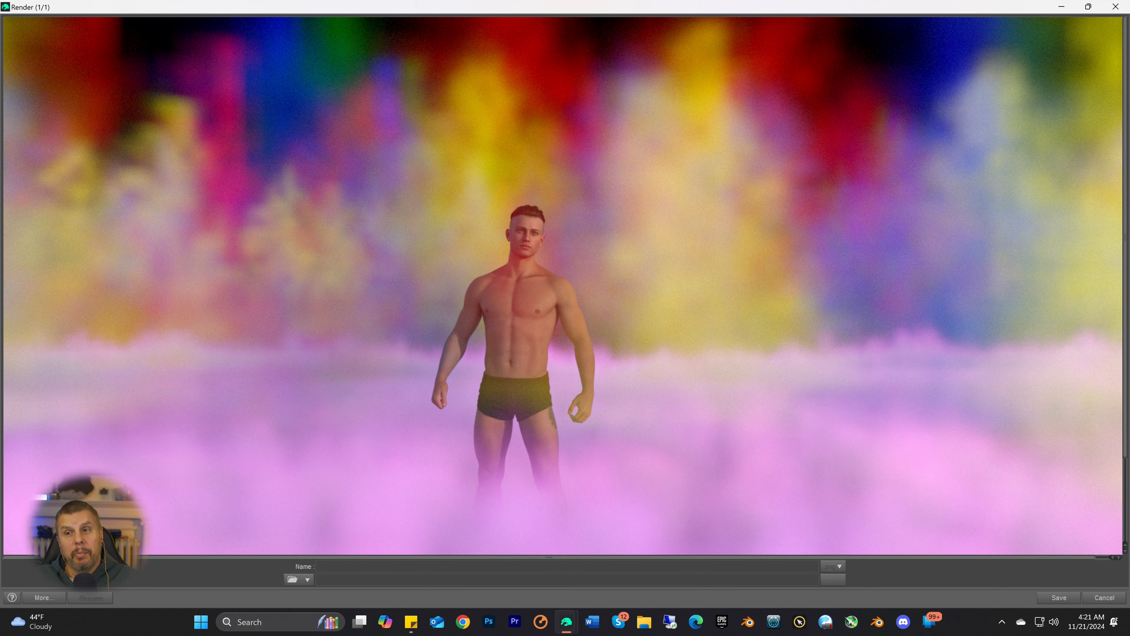
click(1061, 8)
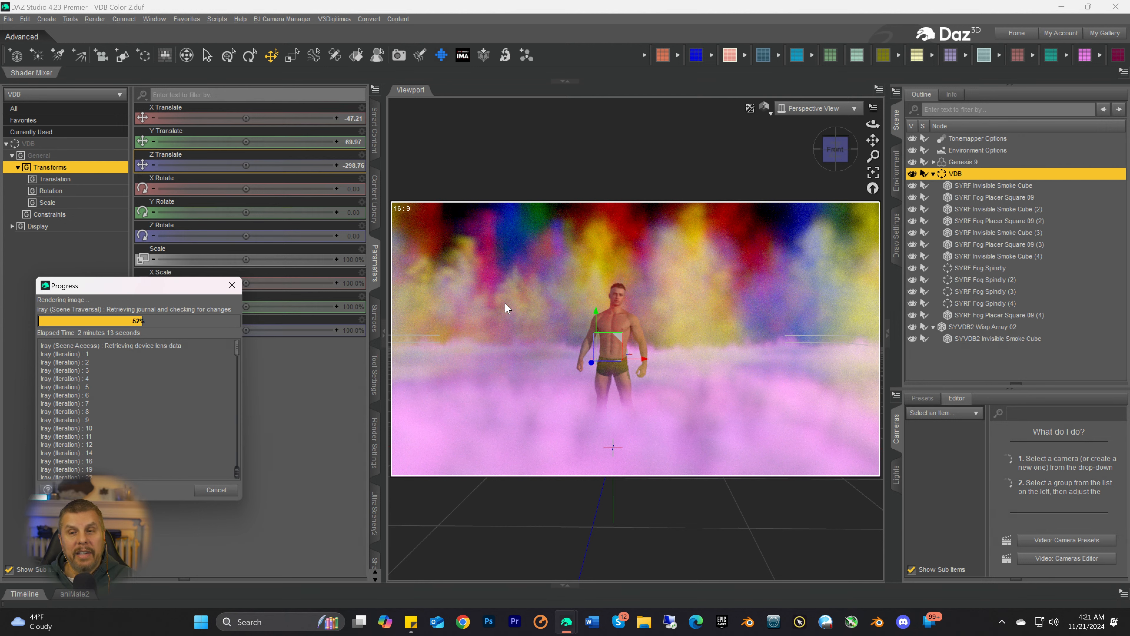